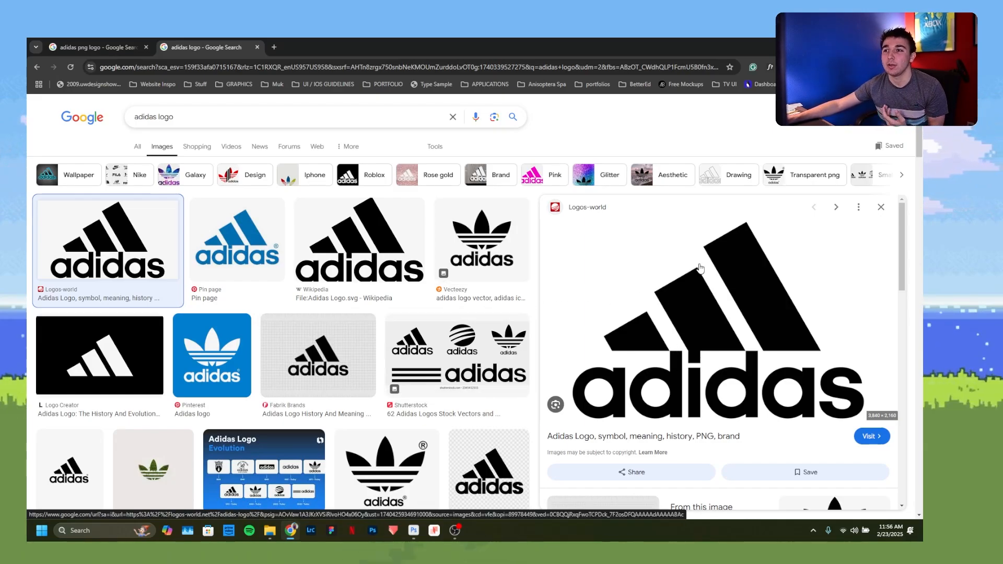
# Copy the Freebie Supply Adidas PNG logo into the football photo in Photoshop as a test and undo the paste.
pyautogui.click(74, 50)
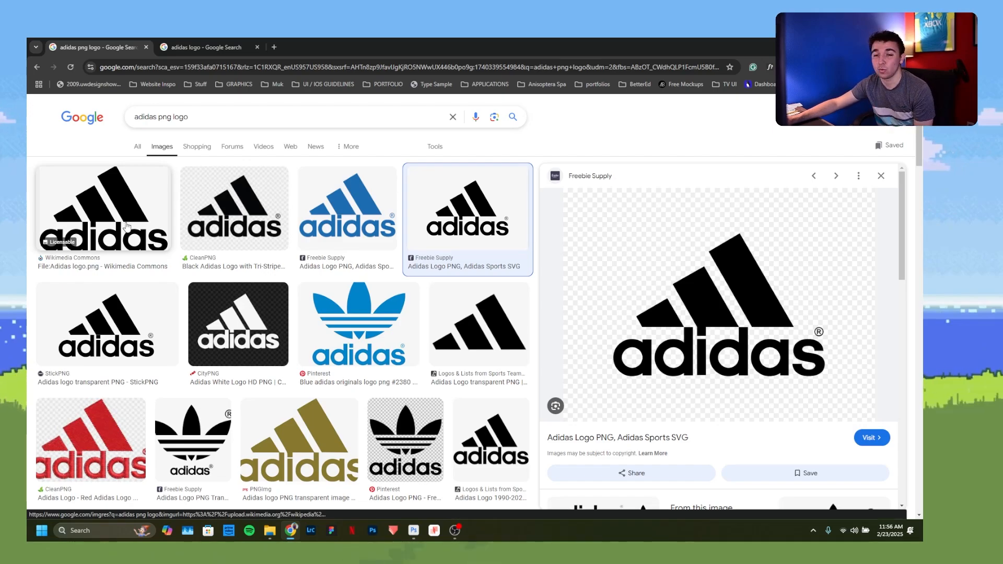
pyautogui.rightClick(691, 249)
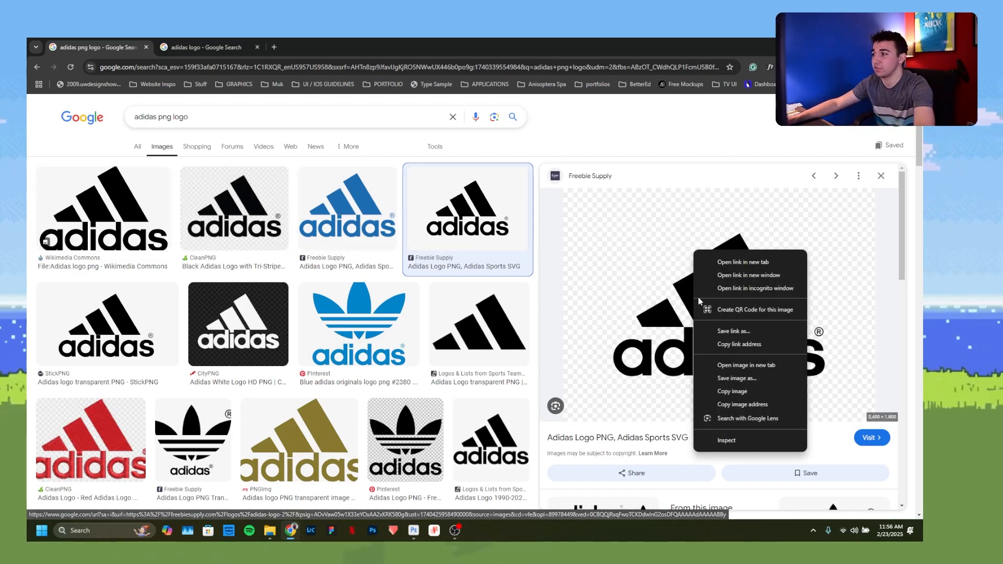
pyautogui.click(730, 390)
pyautogui.hotkey('alt', 'Tab')
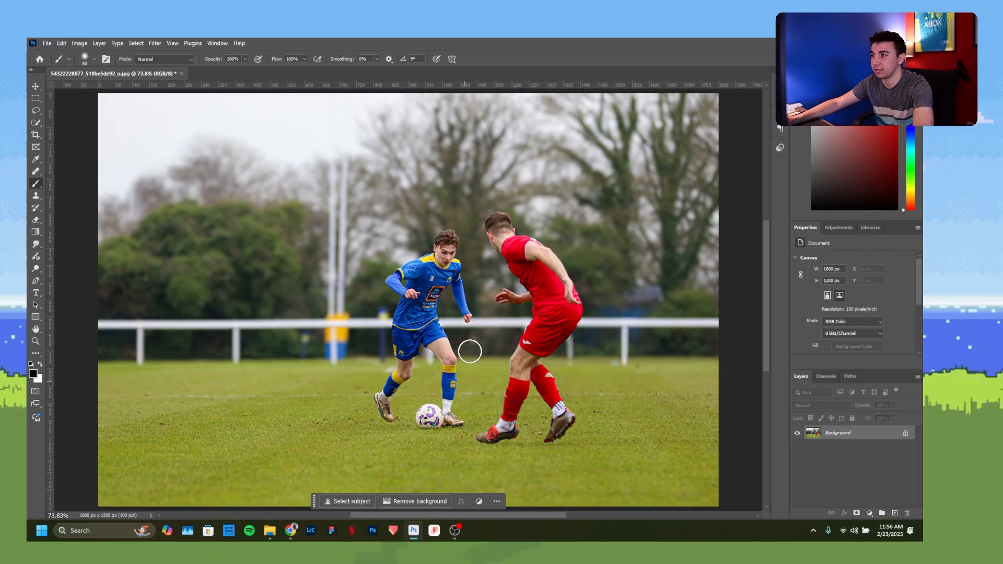
pyautogui.hotkey('ctrl', 'v')
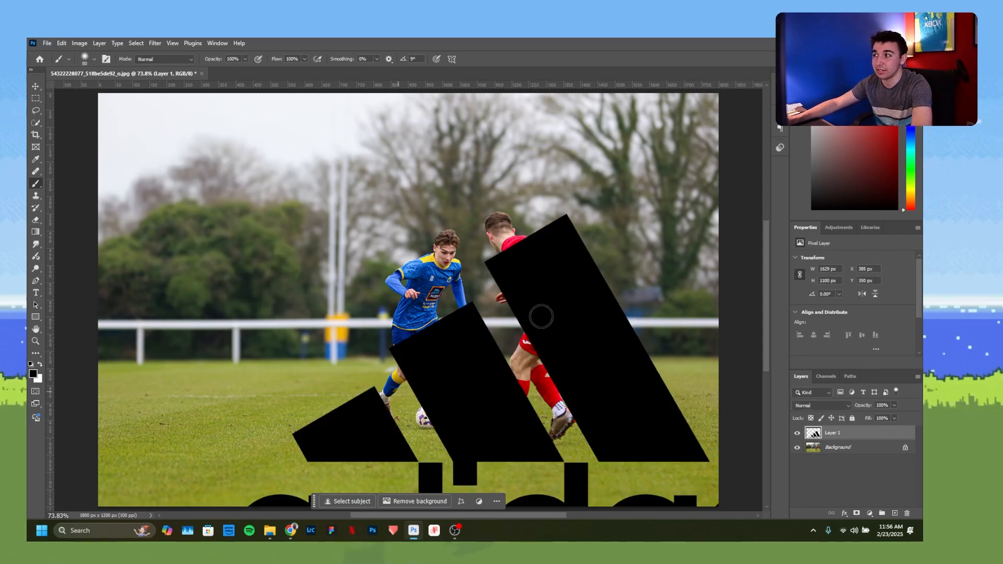
pyautogui.hotkey('ctrl', 'z')
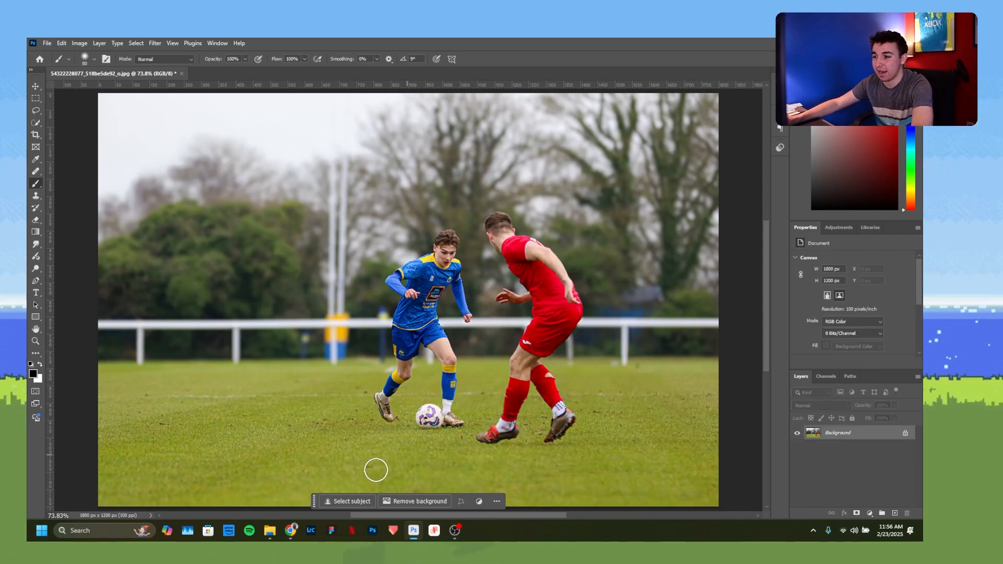
# Copy the CleanPNG Adidas logo from the Chrome image results, paste it into the Photoshop photo as a test, and undo the paste.
pyautogui.click(290, 530)
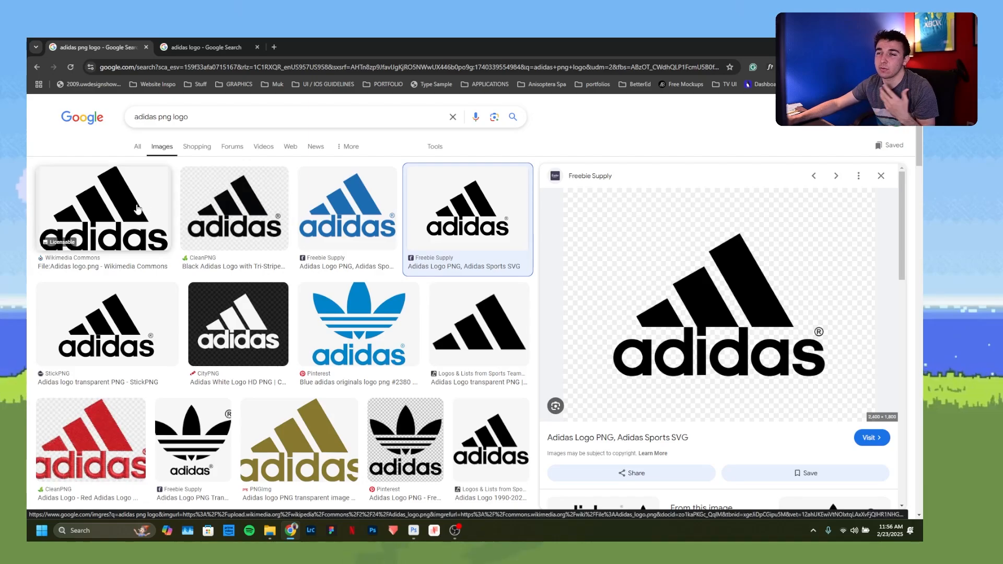
pyautogui.click(54, 201)
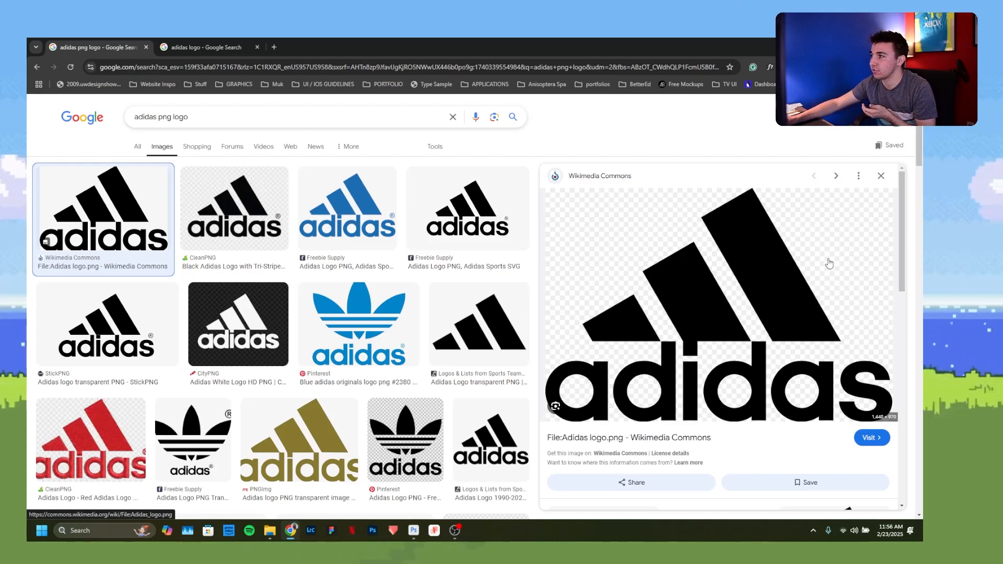
pyautogui.click(266, 195)
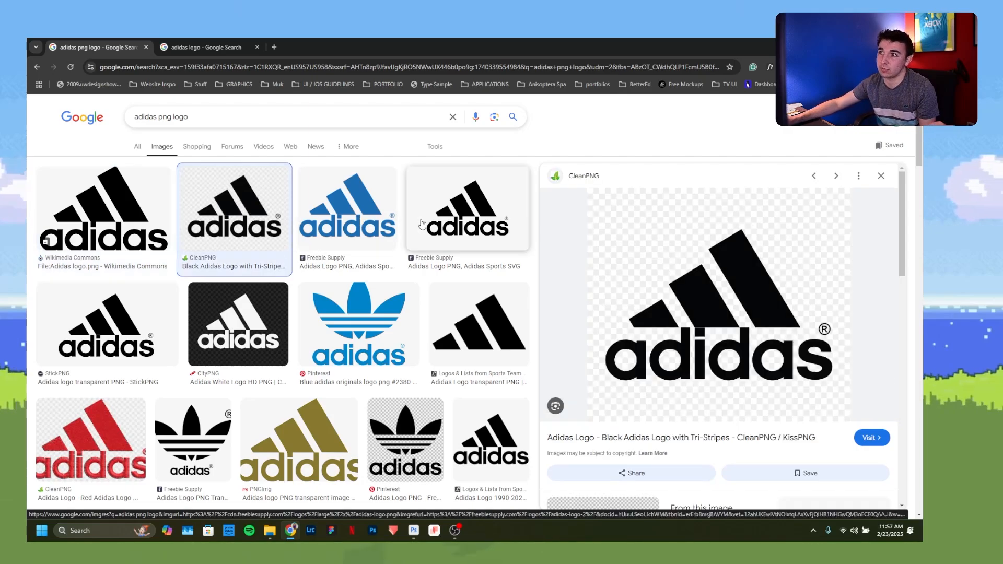
pyautogui.rightClick(648, 240)
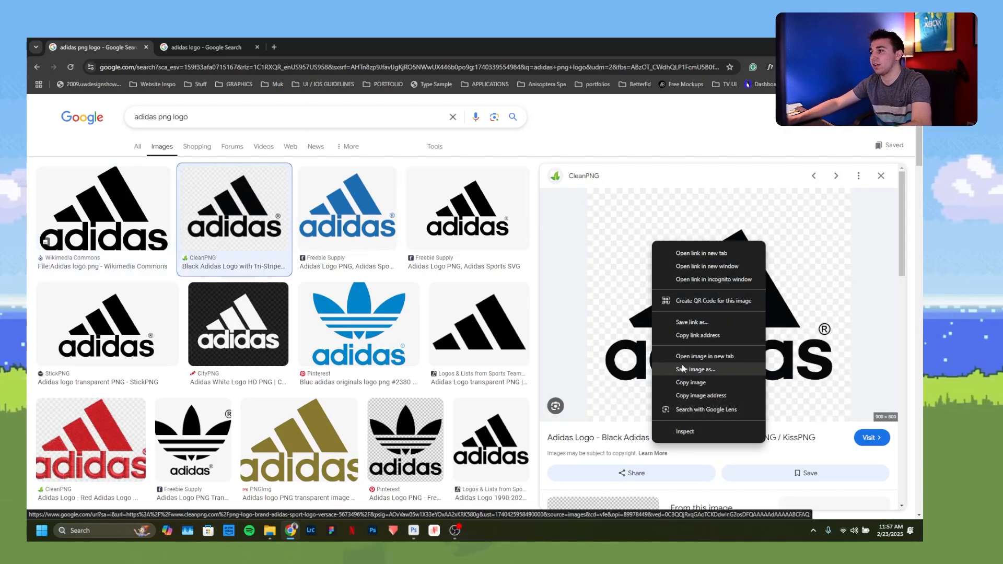
pyautogui.click(688, 386)
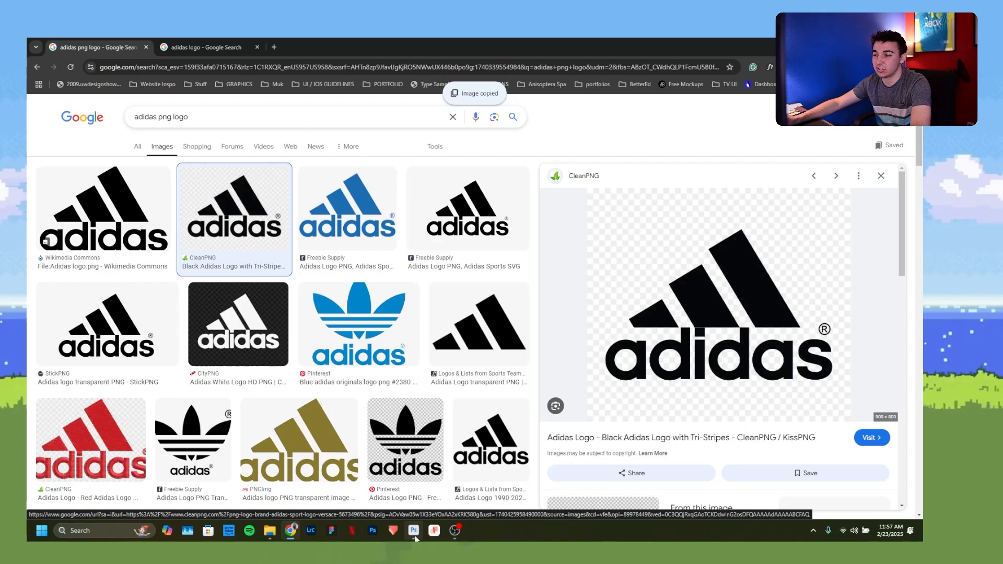
pyautogui.click(414, 531)
pyautogui.hotkey('ctrl', 'v')
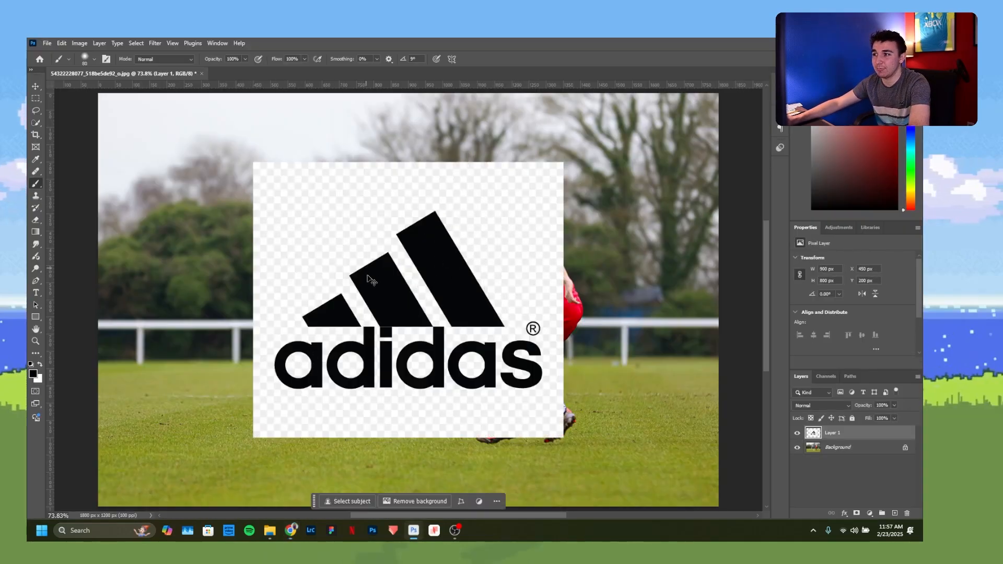
pyautogui.hotkey('ctrl', 'z')
# Copy the Logos-world Adidas logo from the "adidas logo" image results in Chrome and paste it into the football photo in Photoshop.
pyautogui.click(290, 531)
pyautogui.click(141, 187)
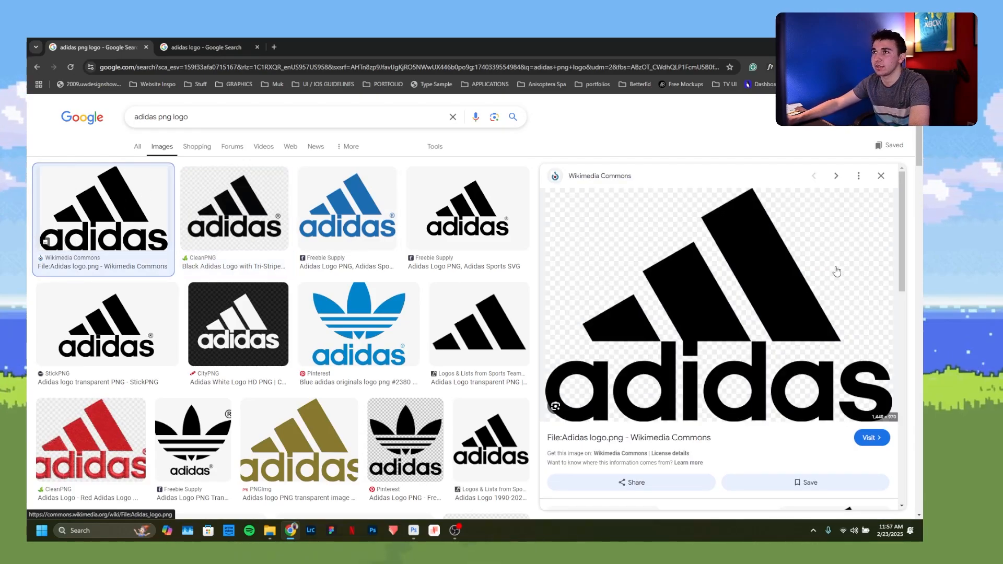
pyautogui.click(209, 47)
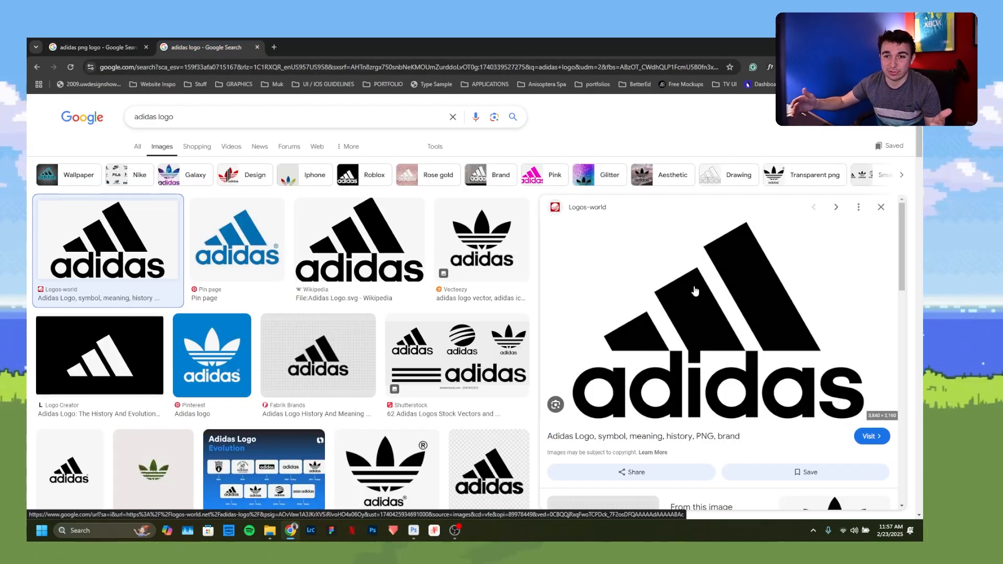
pyautogui.rightClick(650, 292)
pyautogui.click(665, 416)
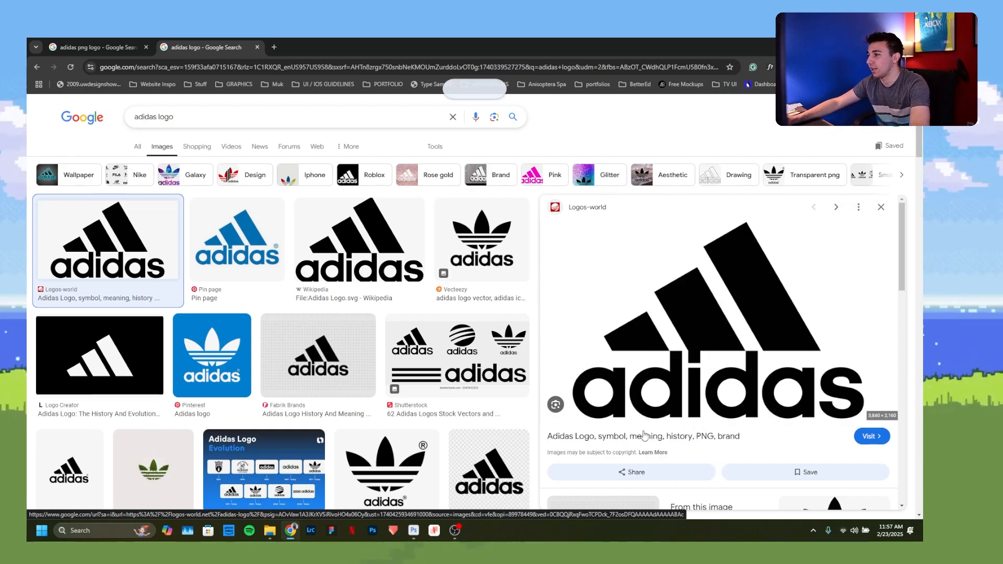
pyautogui.click(417, 532)
pyautogui.hotkey('ctrl', 'v')
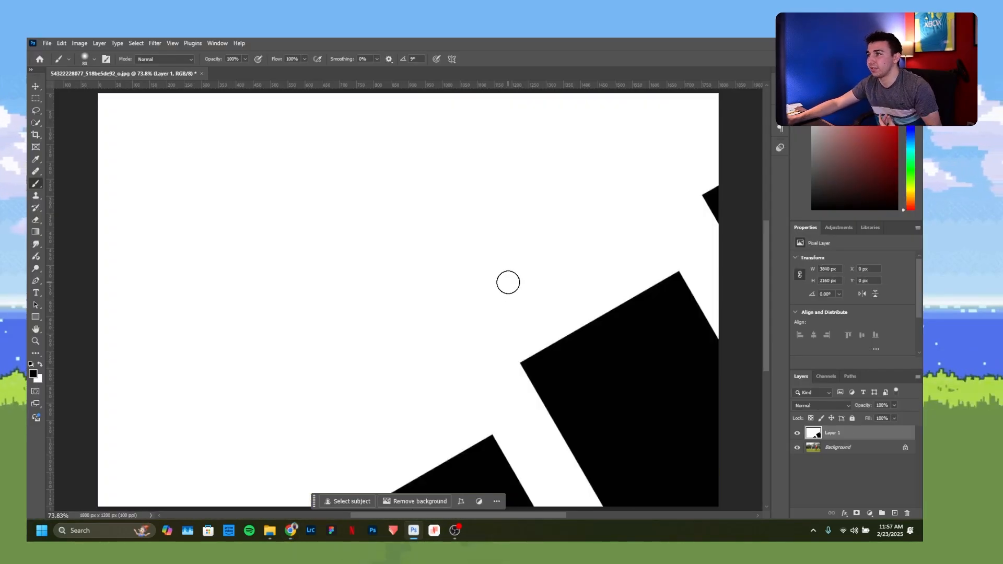
# Scale the pasted logo layer proportionally to about 46.5% from its upper-left corner so it fits the canvas width.
pyautogui.scroll(-2, 474, 287)
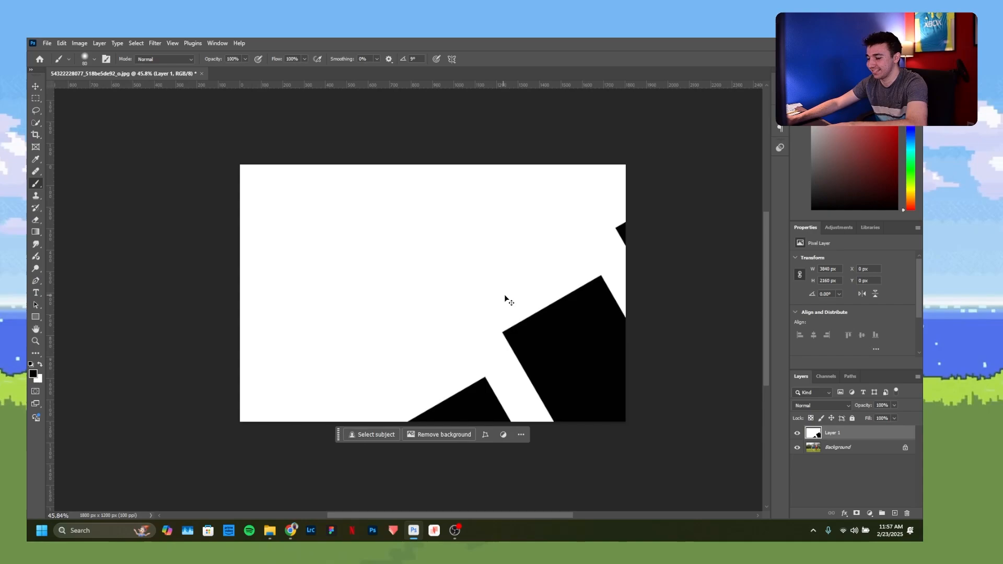
pyautogui.hotkey('ctrl', 't')
pyautogui.scroll(-3, 401, 246)
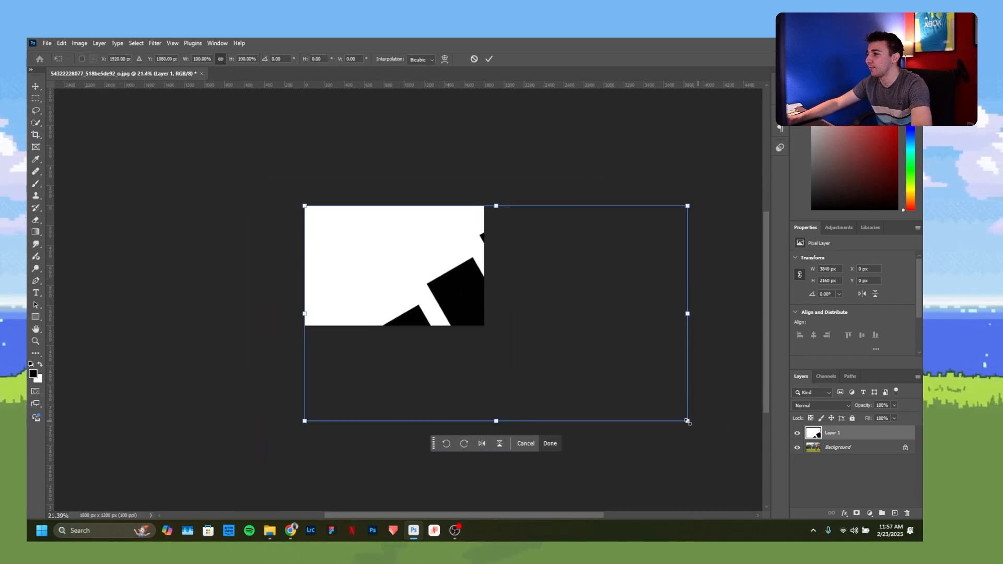
pyautogui.moveTo(687, 421); pyautogui.dragTo(482, 307)
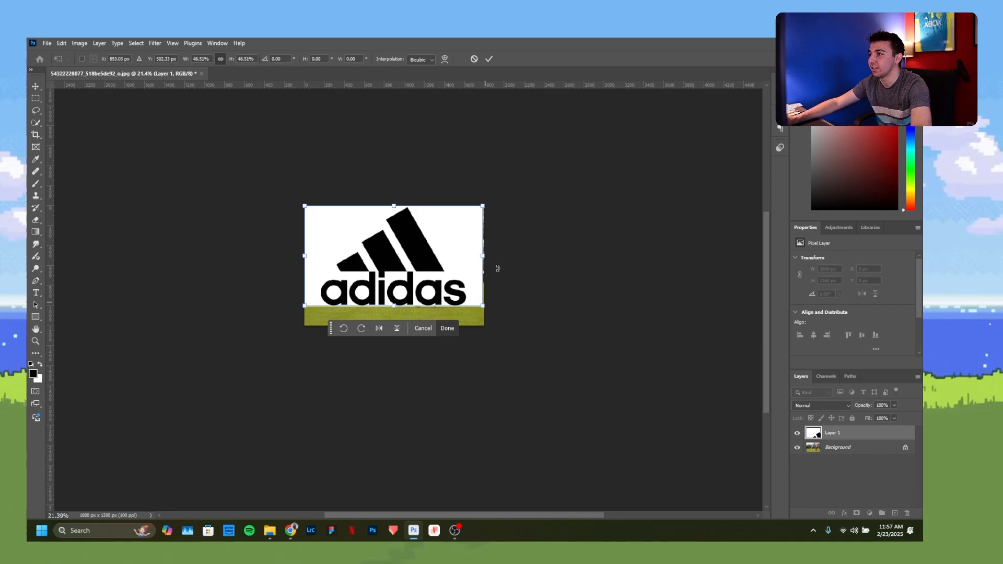
pyautogui.click(488, 59)
# Show only the logo layer, Layer 1, by hiding the Background photo layer.
pyautogui.scroll(9, 410, 258)
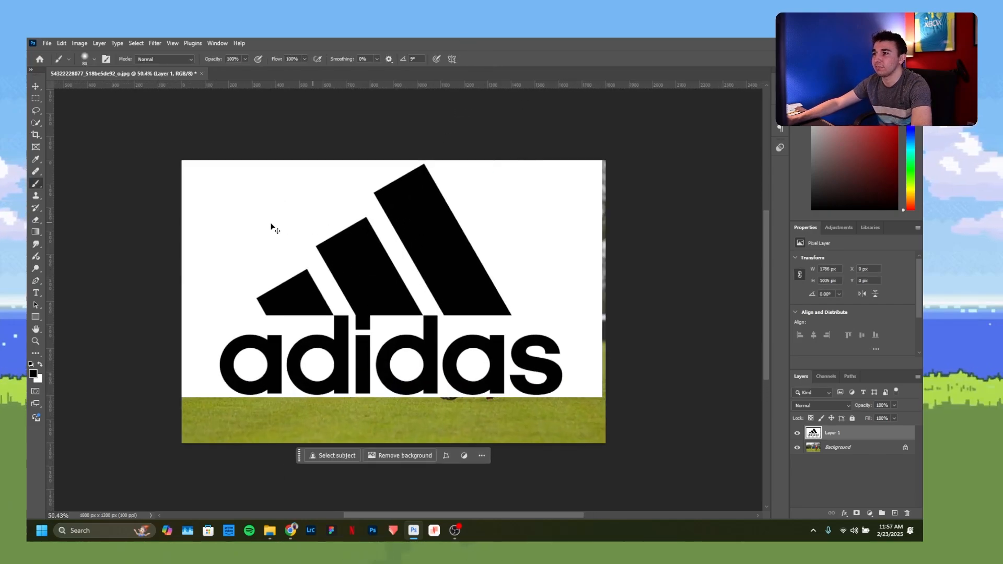
pyautogui.scroll(2, 271, 226)
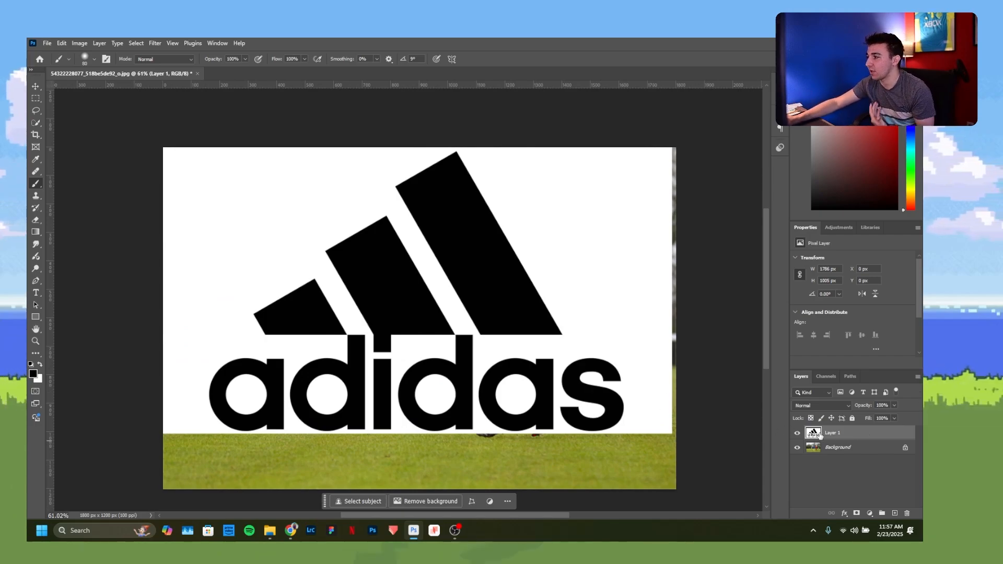
pyautogui.click(797, 433)
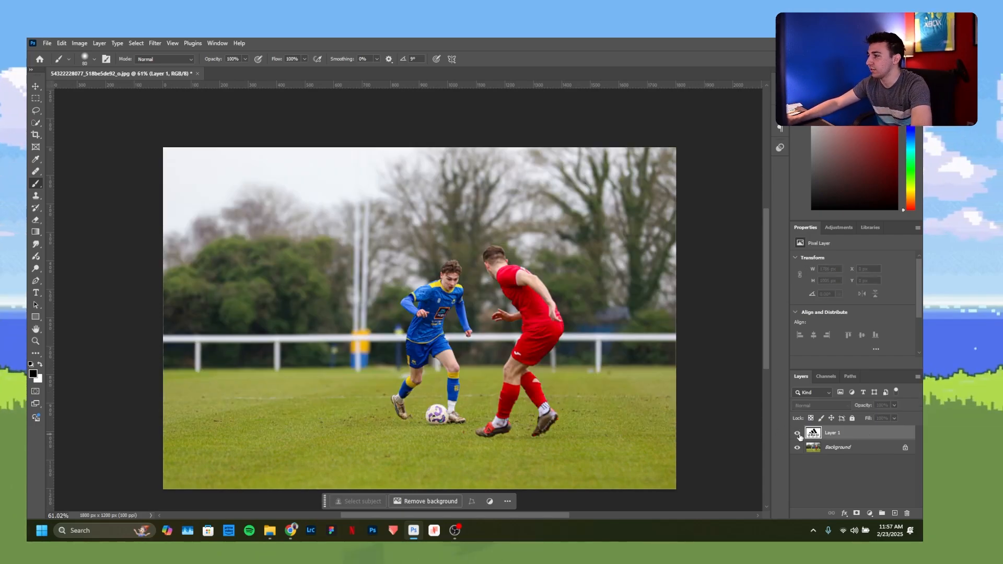
pyautogui.click(797, 433)
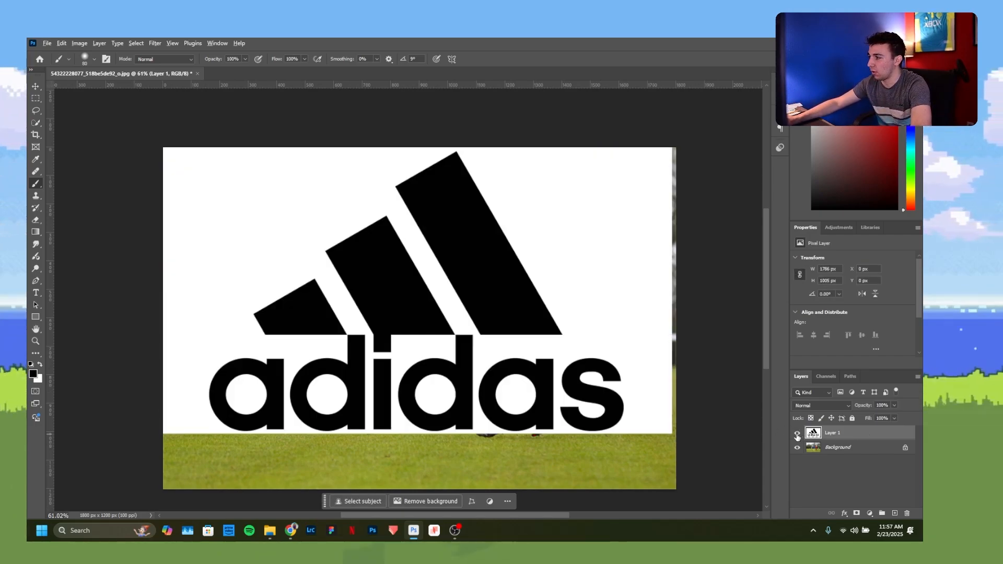
pyautogui.keyDown('alt'); pyautogui.click(797, 434); pyautogui.keyUp('alt')
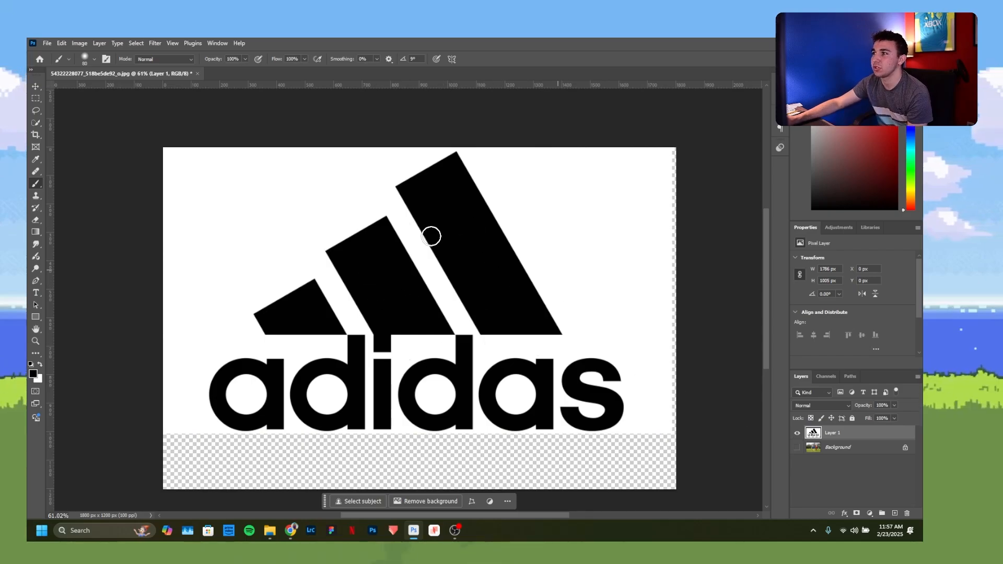
# Select the logo's white background with Color Range, using Sampled Colors and sampling the white area.
pyautogui.click(135, 44)
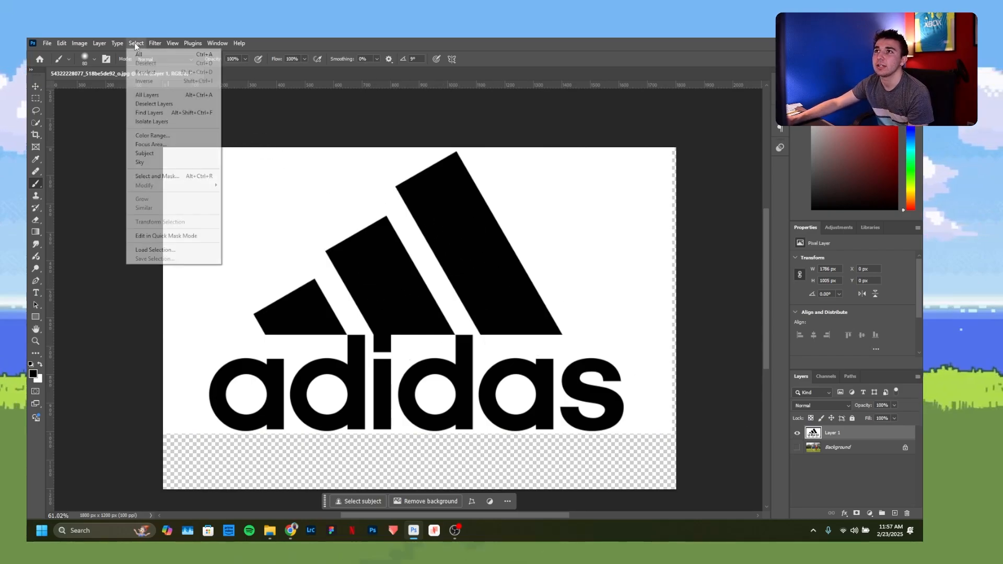
pyautogui.click(148, 137)
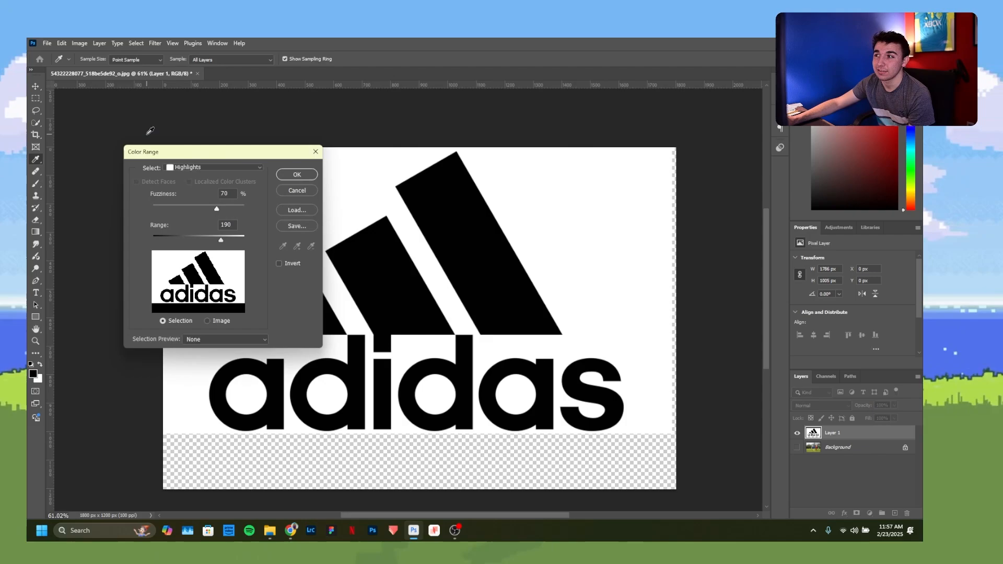
pyautogui.click(245, 168)
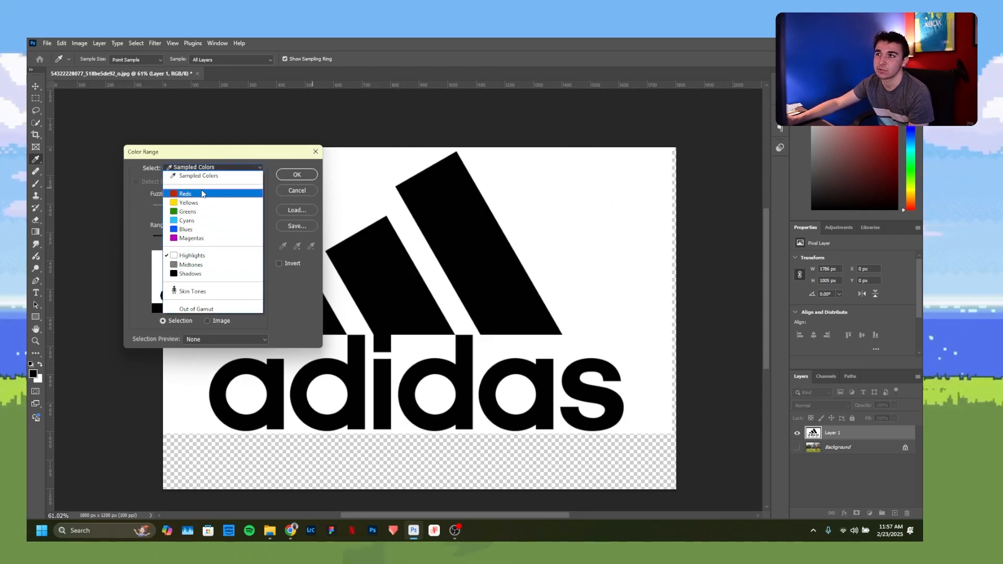
pyautogui.click(200, 175)
pyautogui.click(474, 212)
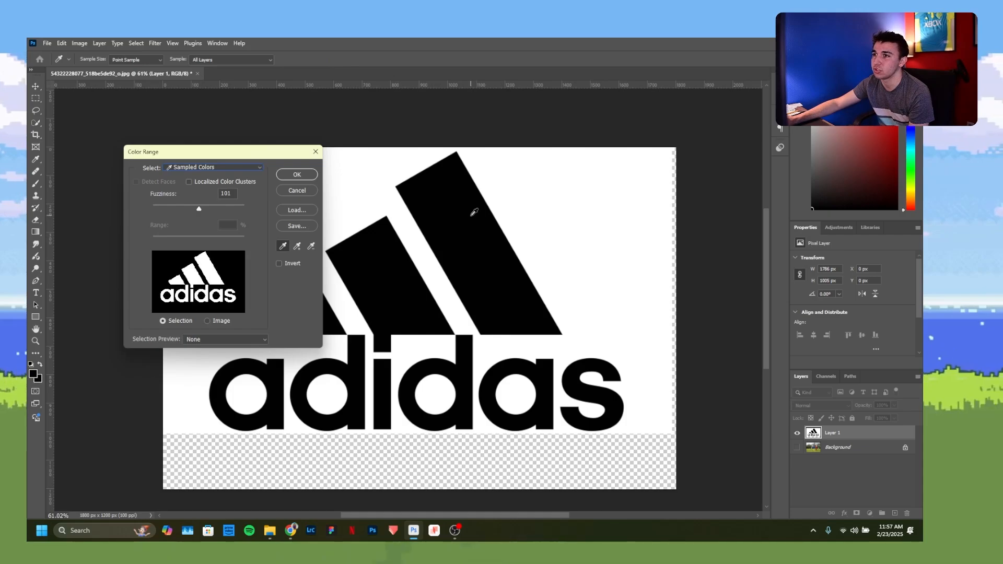
pyautogui.click(563, 211)
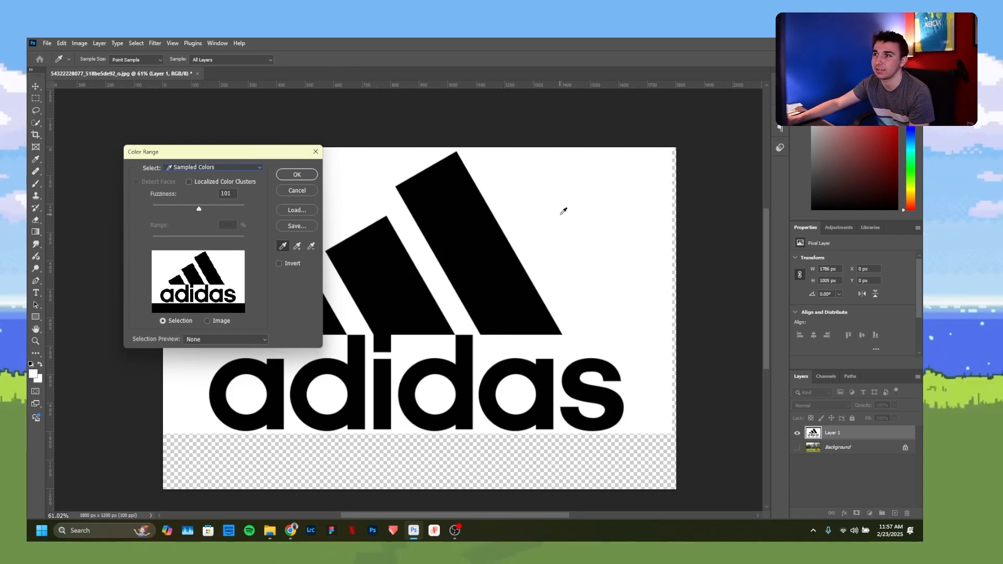
pyautogui.click(296, 174)
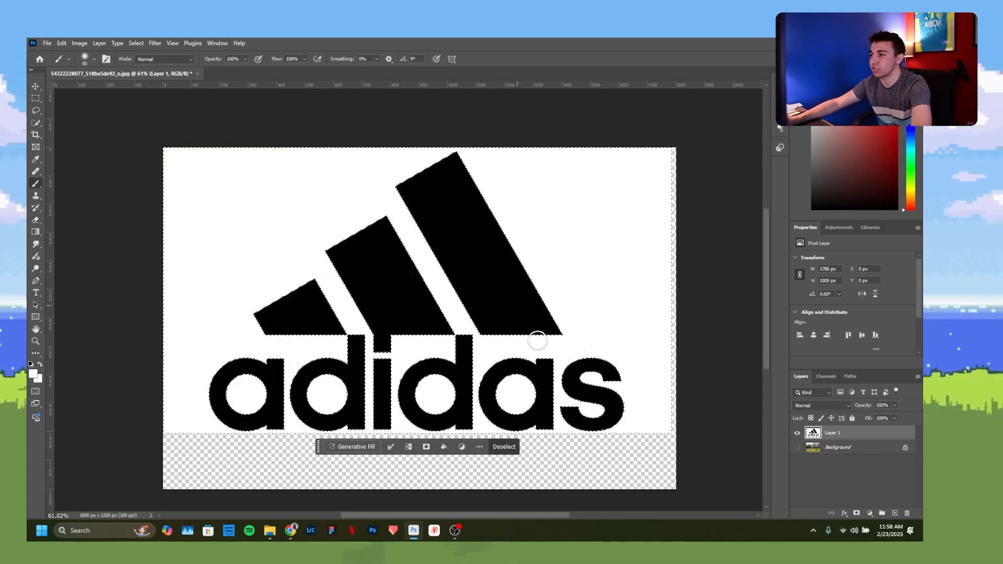
# Expand the selection of the logo's white background by 2 pixels so it covers the grey edge pixels.
pyautogui.scroll(5, 467, 143)
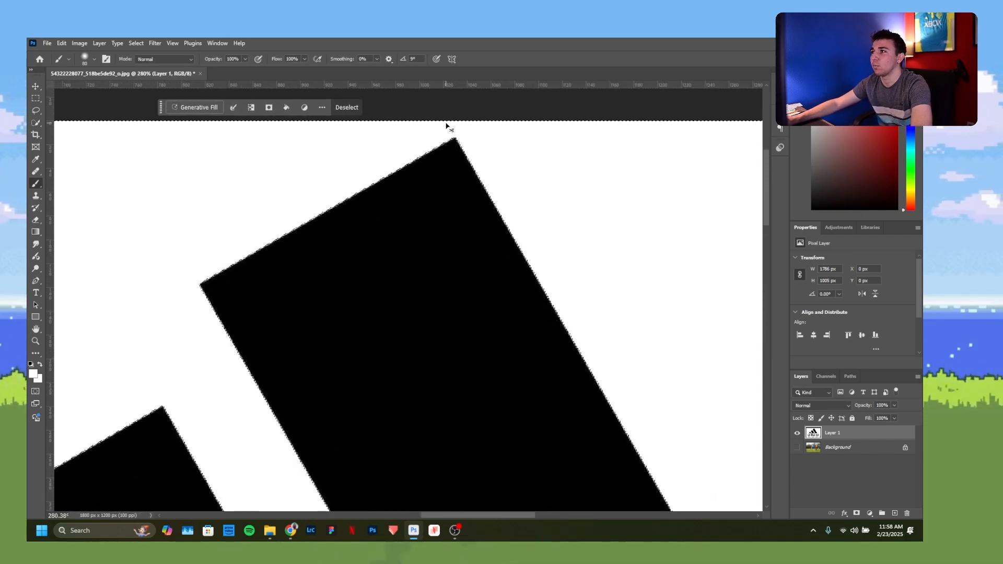
pyautogui.scroll(6, 448, 128)
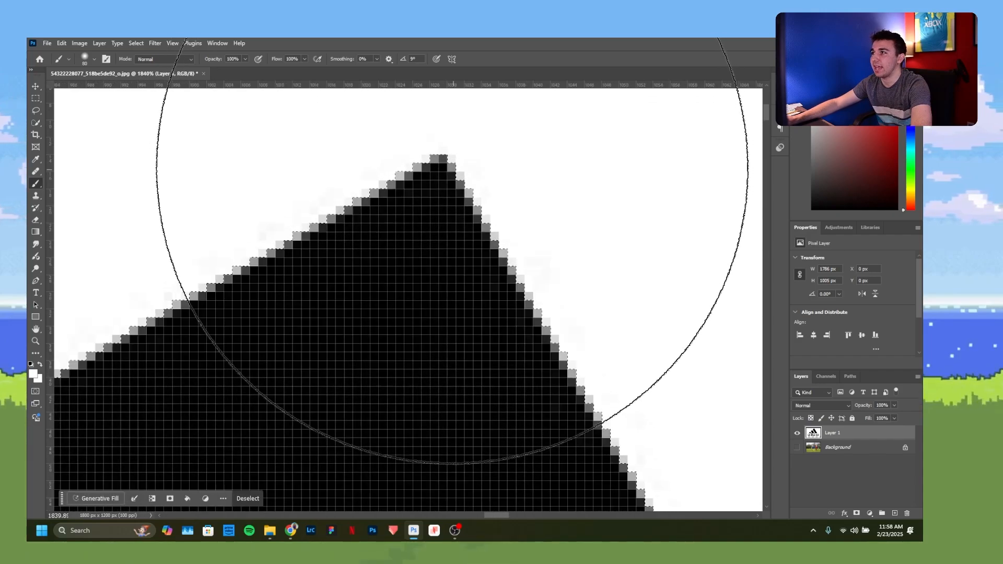
pyautogui.scroll(-2, 407, 214)
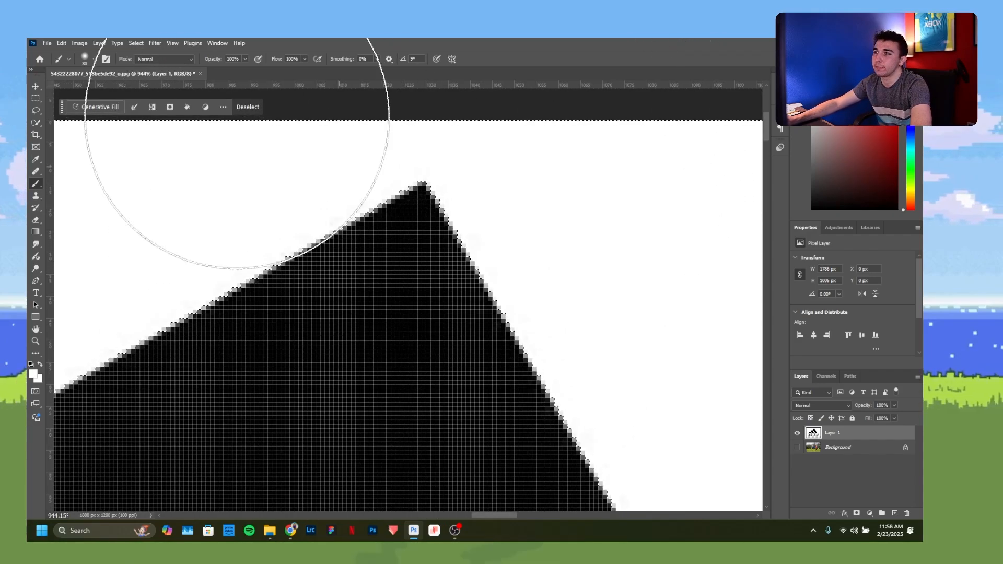
pyautogui.click(135, 42)
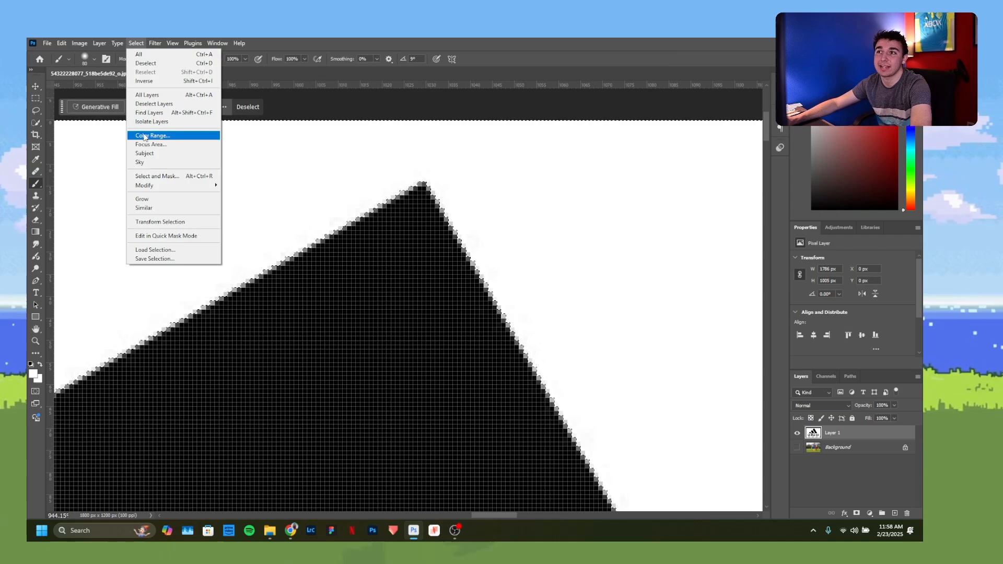
pyautogui.moveTo(152, 186)
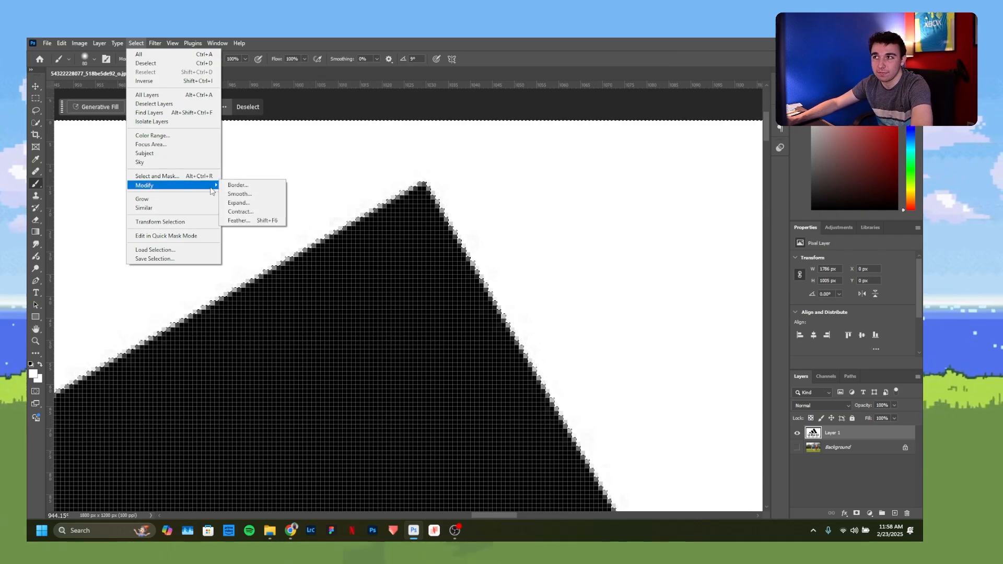
pyautogui.click(261, 206)
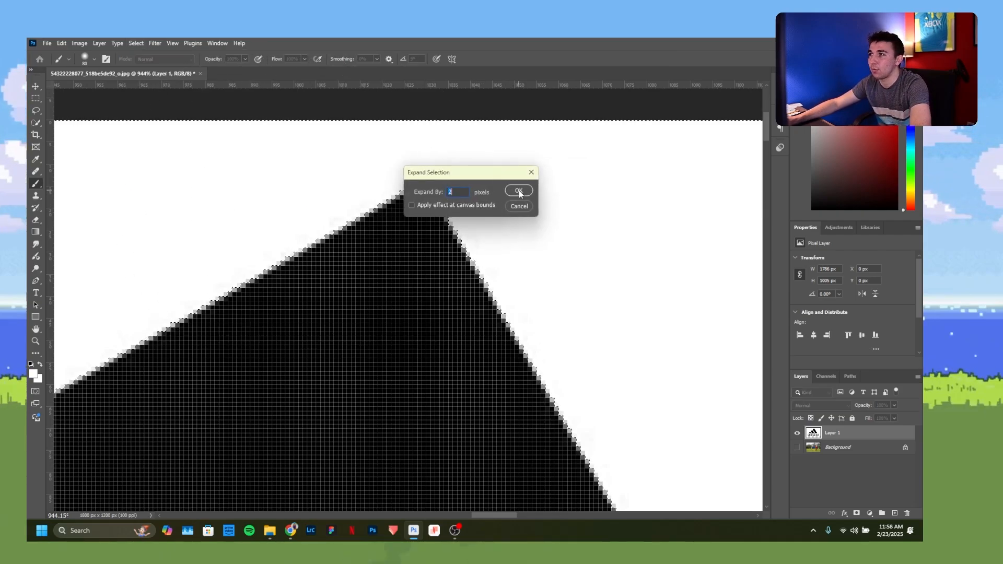
pyautogui.click(519, 190)
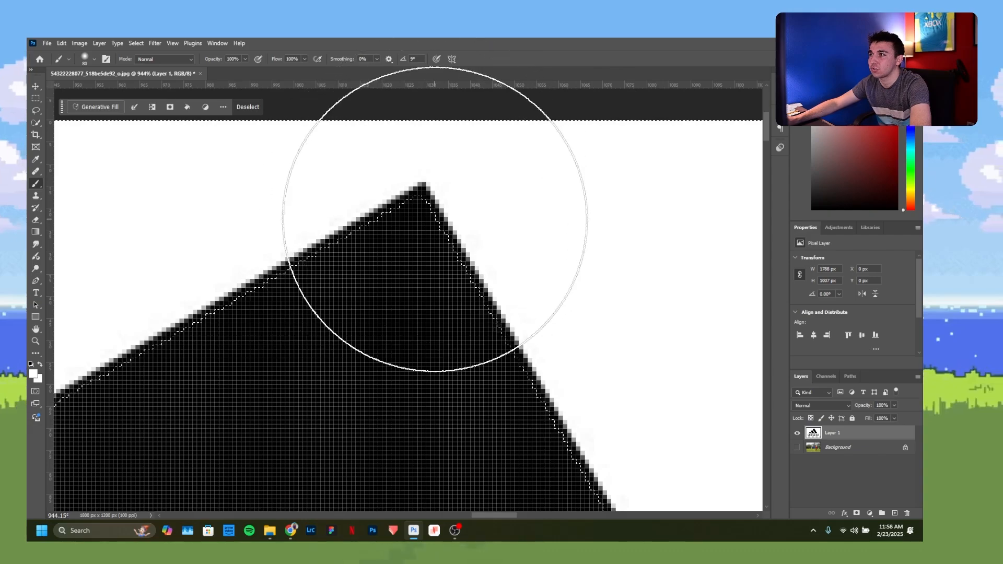
# Delete the selected white background from the logo layer and clear the selection.
pyautogui.scroll(-10, 434, 219)
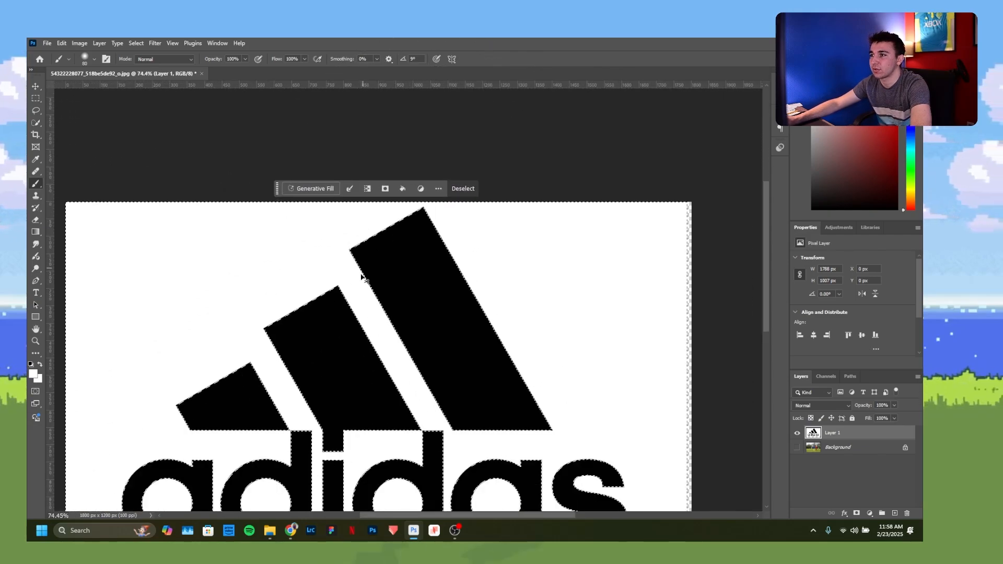
pyautogui.scroll(-2, 362, 277)
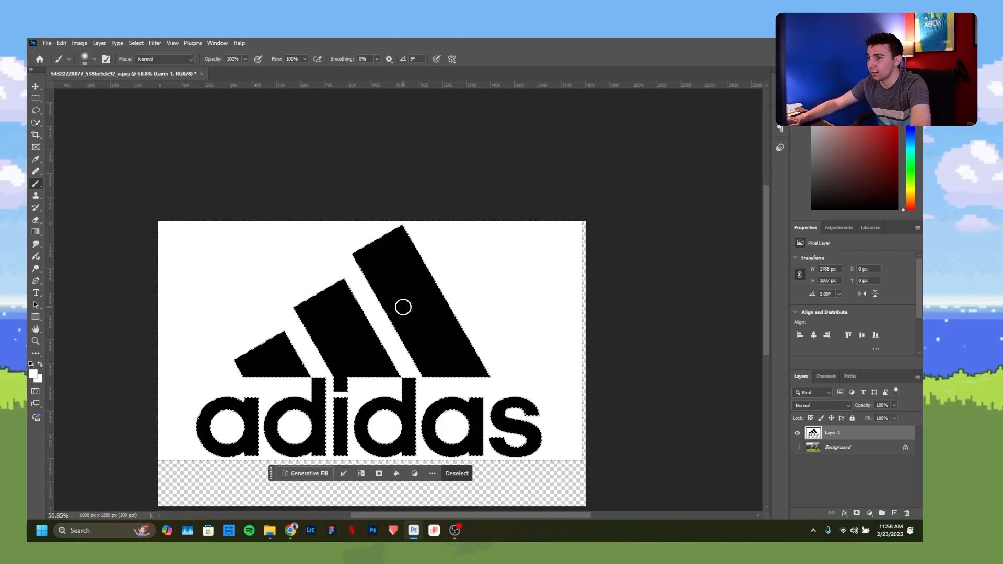
pyautogui.press('Delete')
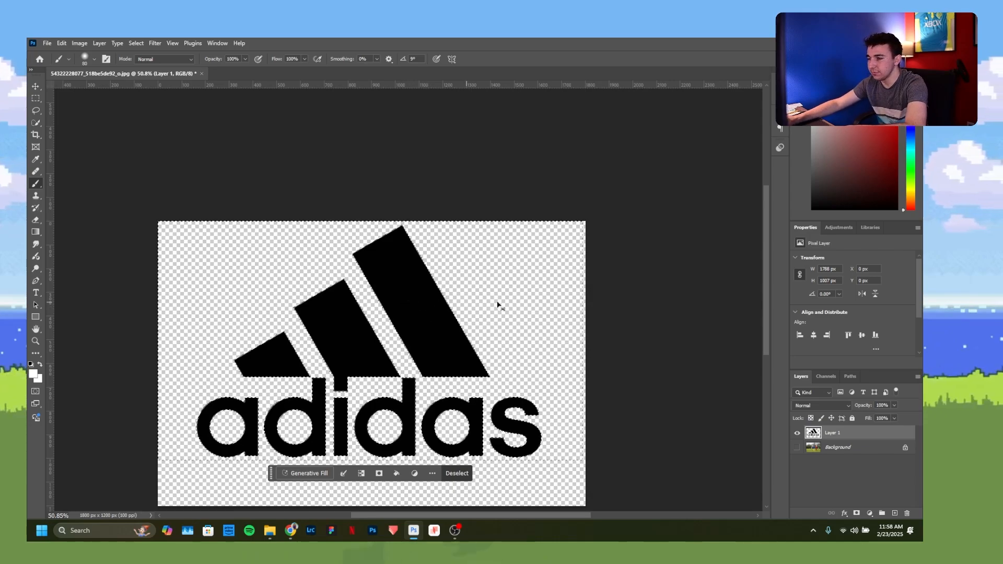
pyautogui.hotkey('ctrl', 'd')
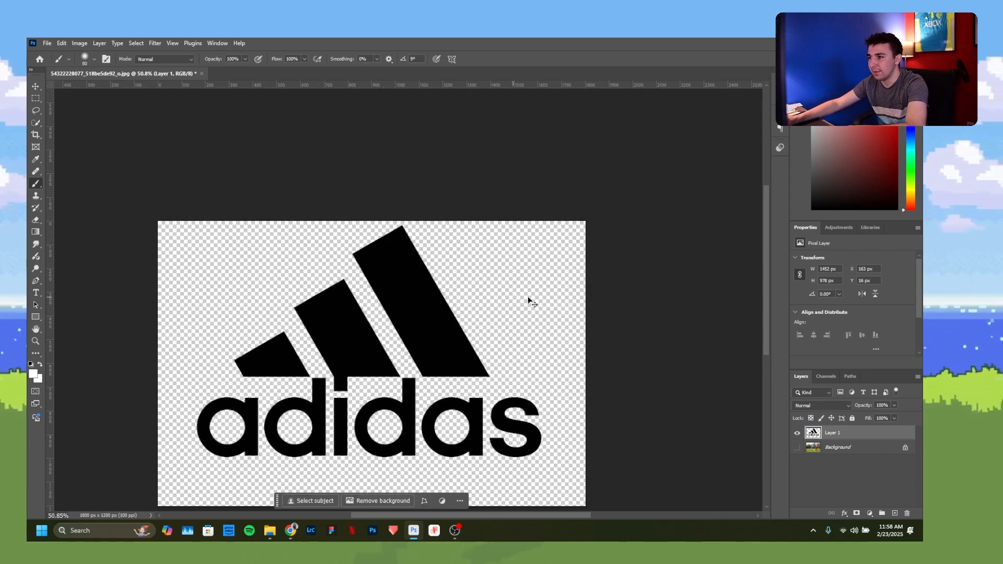
# Show the Background photo again and scale the logo proportionally to about 70%, placing it over the two players.
pyautogui.click(796, 446)
pyautogui.press('v')
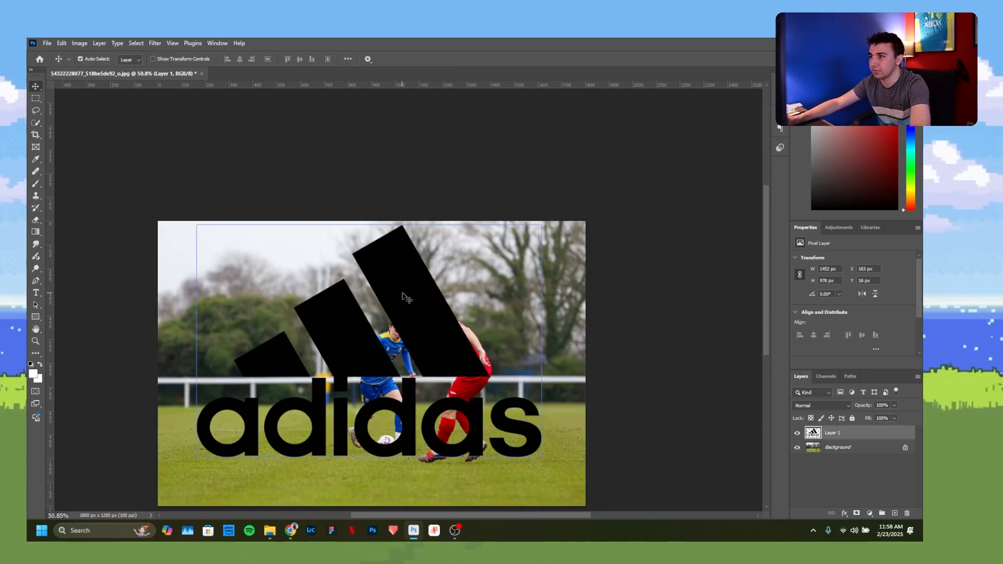
pyautogui.moveTo(412, 306); pyautogui.dragTo(450, 308)
pyautogui.hotkey('ctrl', 't')
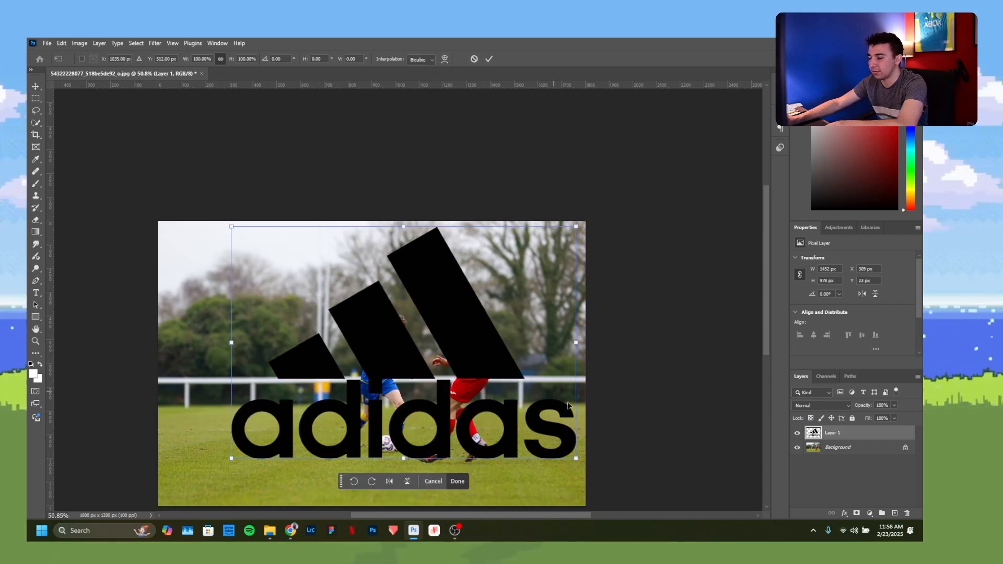
pyautogui.moveTo(576, 459); pyautogui.dragTo(507, 412)
pyautogui.moveTo(427, 320); pyautogui.dragTo(465, 334)
pyautogui.scroll(4, 402, 446)
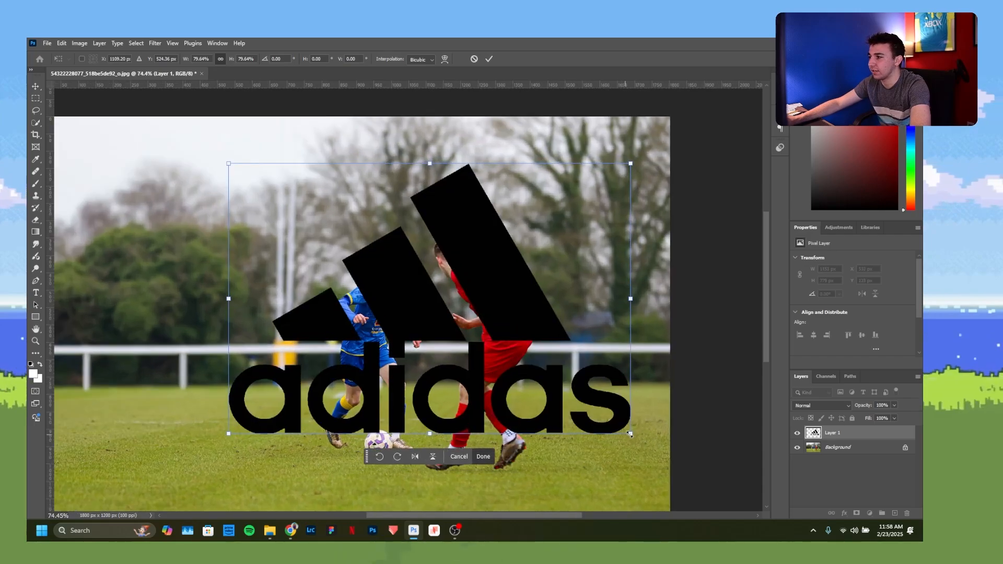
pyautogui.moveTo(629, 434); pyautogui.dragTo(582, 401)
pyautogui.moveTo(454, 270); pyautogui.dragTo(478, 279)
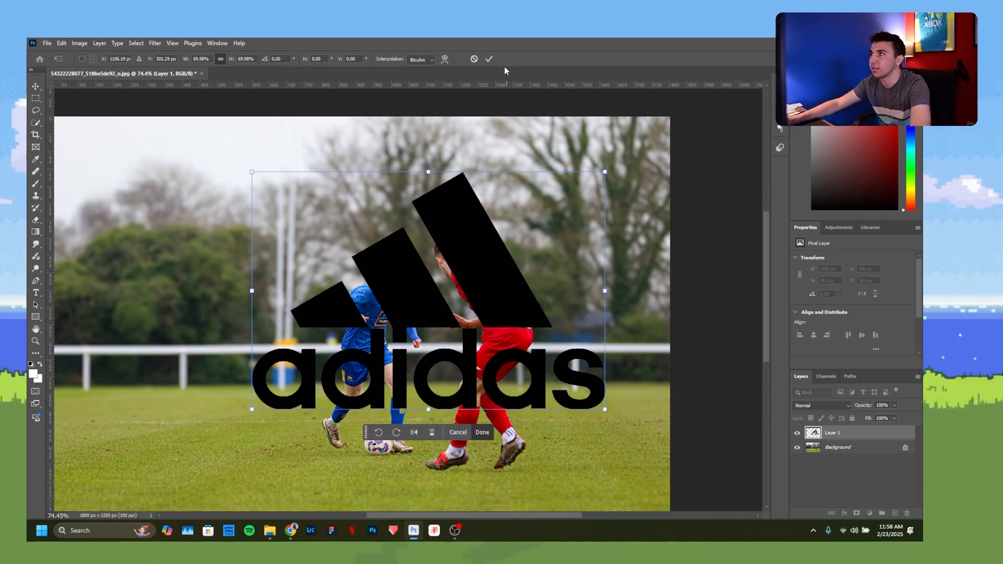
pyautogui.click(488, 58)
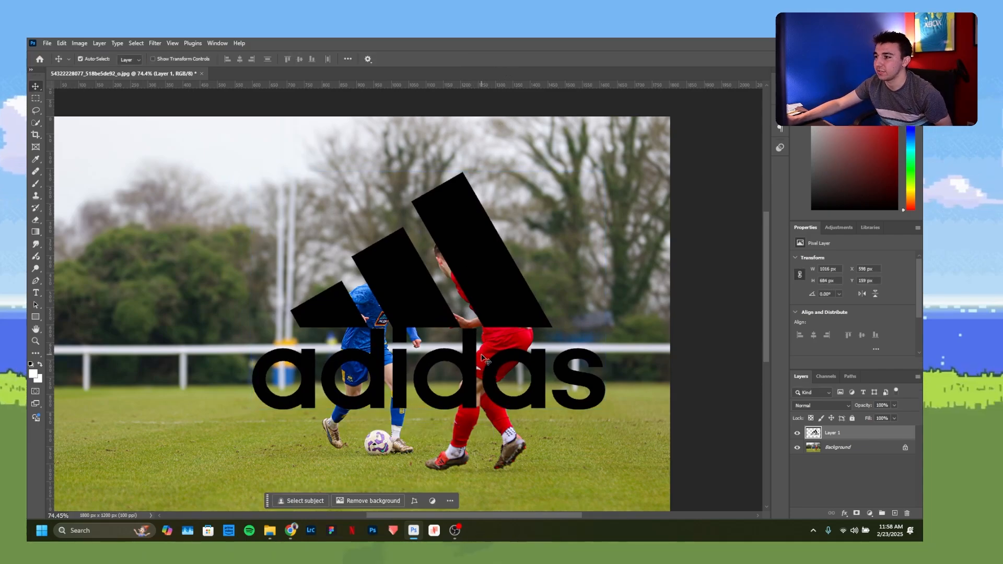
# Mask Layer 1 using a Select Subject selection of the two players in the Background, and invert the mask so the logo sits behind them.
pyautogui.click(847, 449)
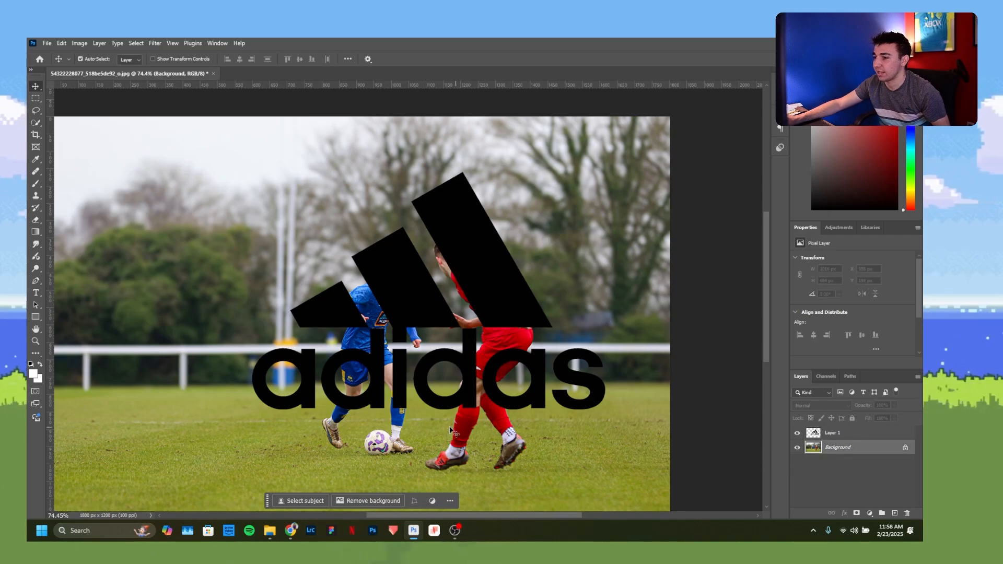
pyautogui.click(298, 500)
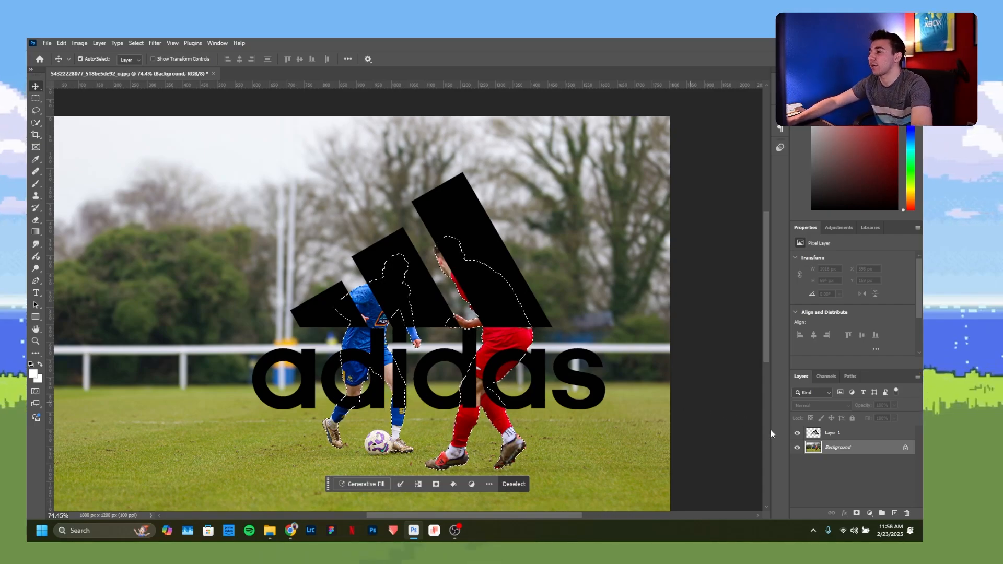
pyautogui.click(846, 433)
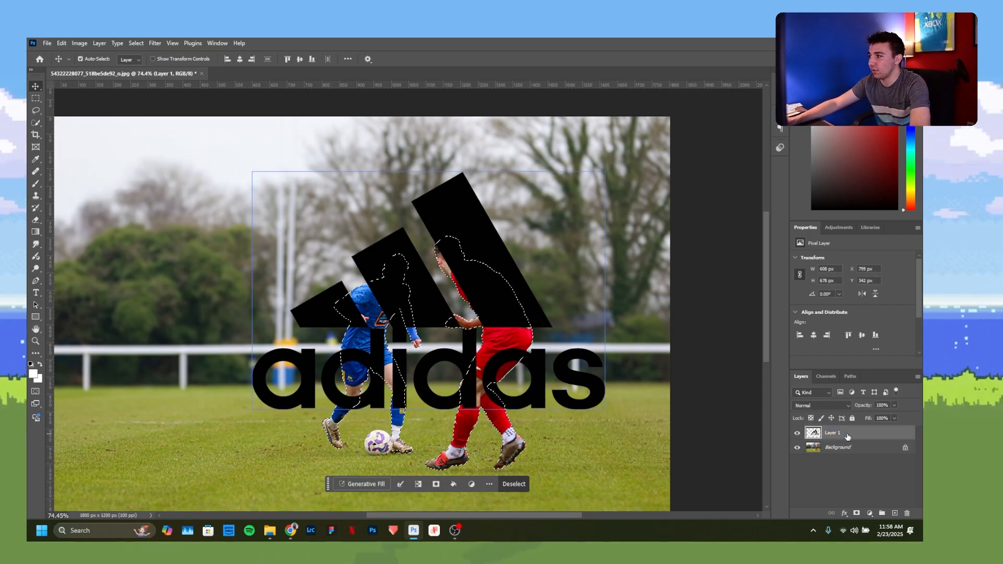
pyautogui.click(856, 514)
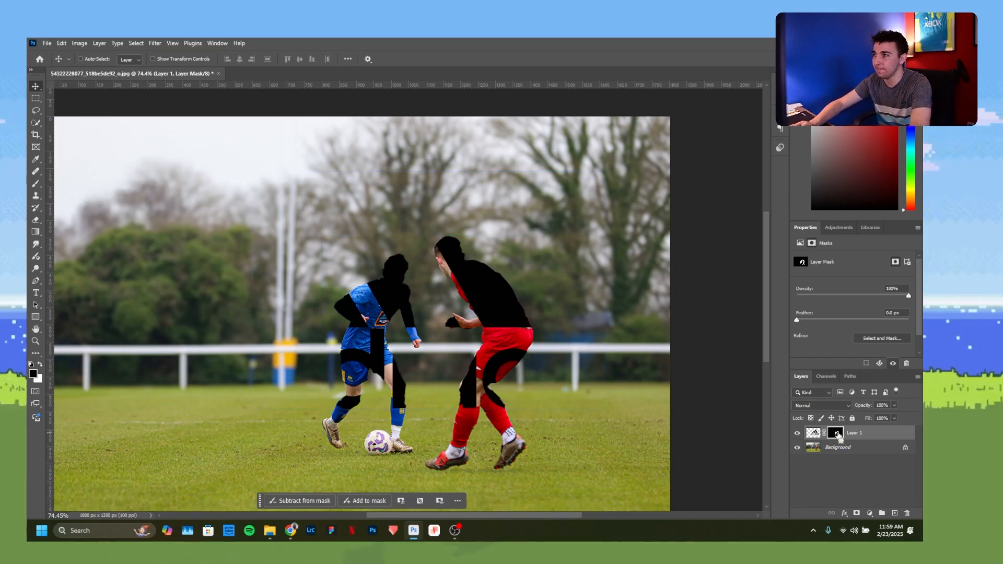
pyautogui.hotkey('ctrl', 'i')
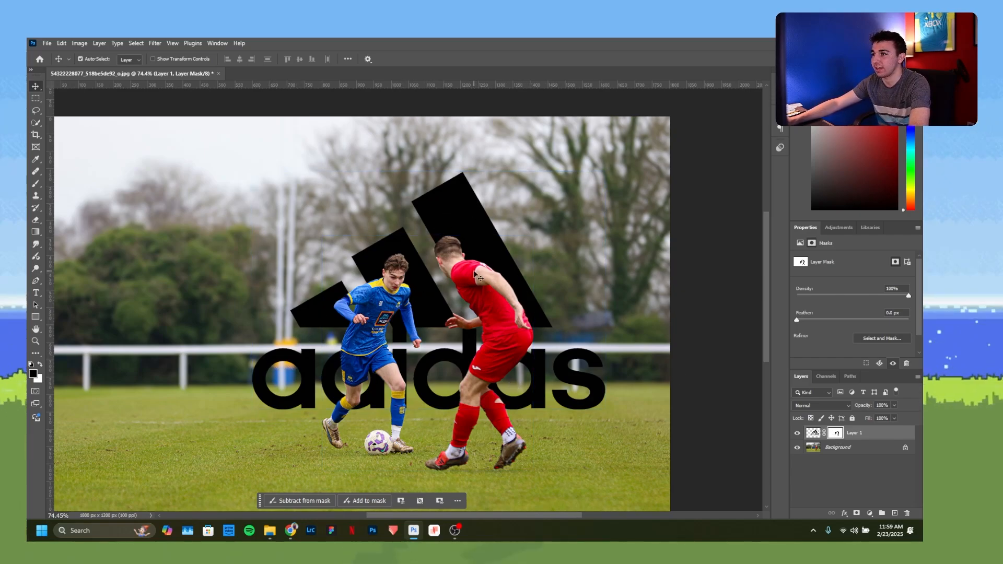
# Try moving the logo together with its linked mask towards the photo's lower-left, and undo the move.
pyautogui.scroll(-3, 550, 461)
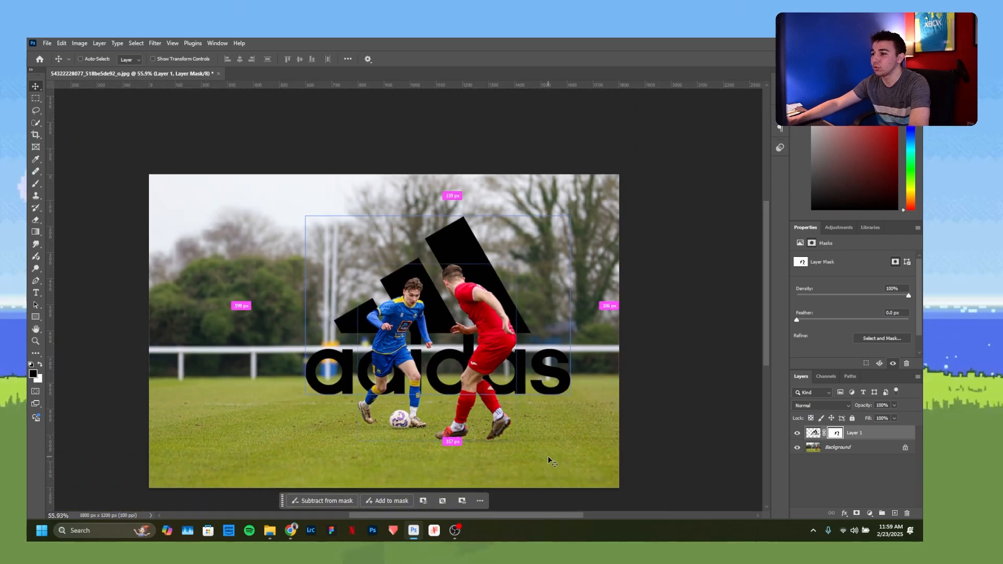
pyautogui.scroll(3, 550, 460)
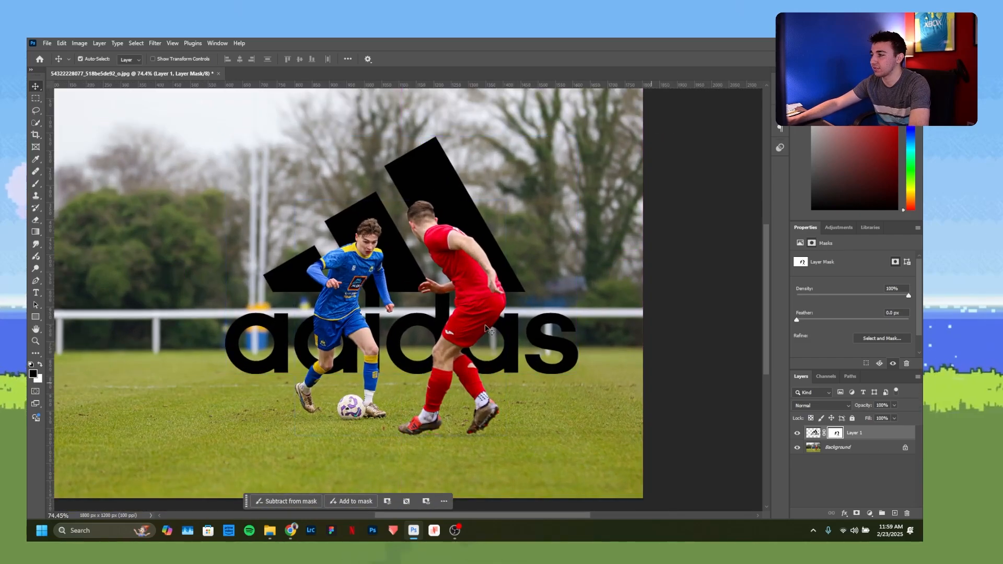
pyautogui.scroll(1, 470, 324)
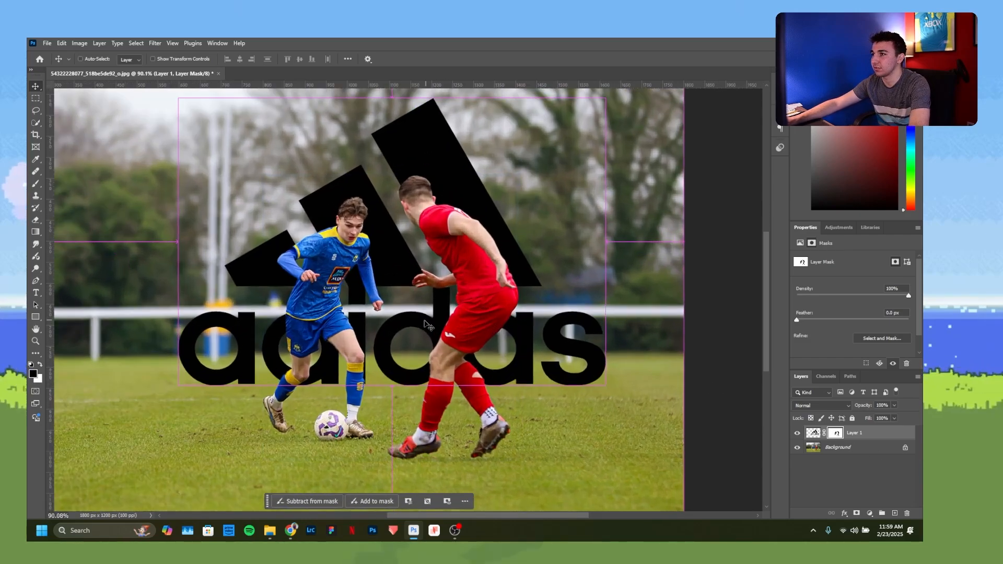
pyautogui.click(813, 433)
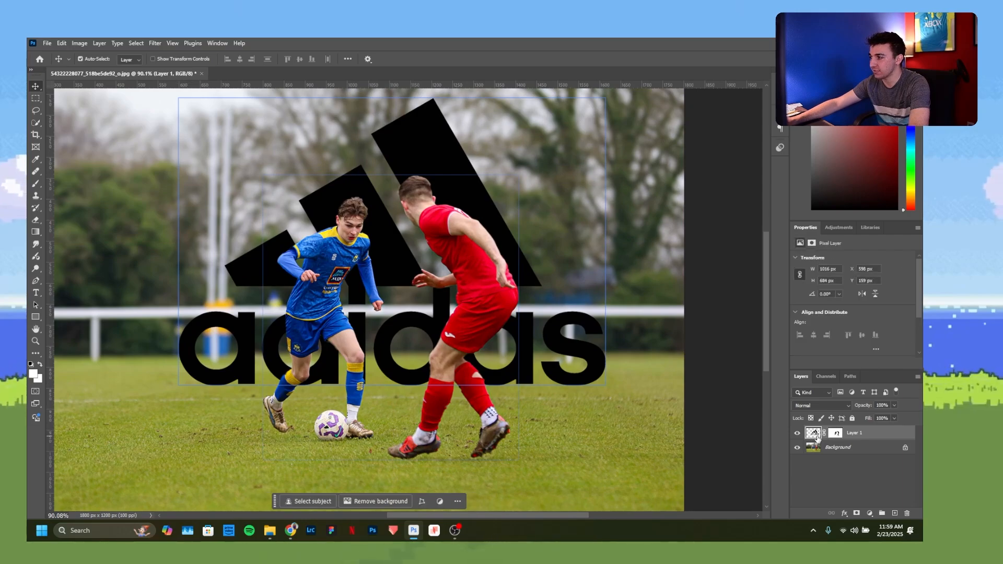
pyautogui.moveTo(434, 167); pyautogui.dragTo(286, 201)
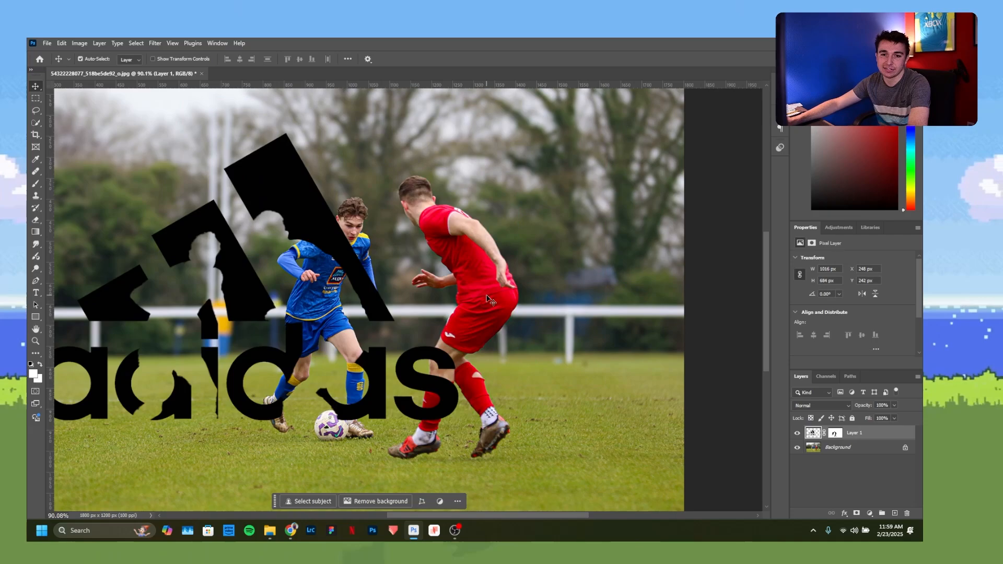
pyautogui.hotkey('ctrl', 'z')
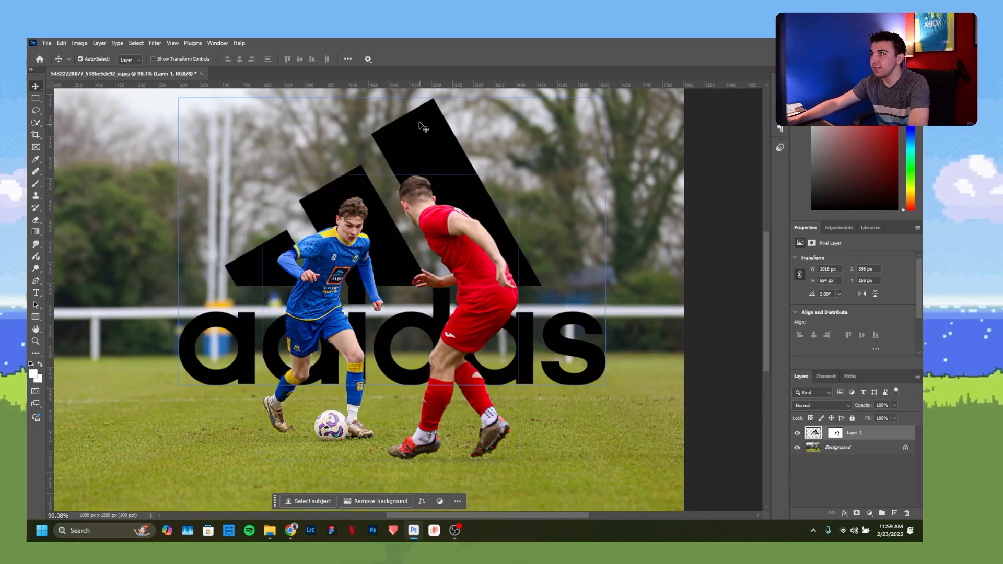
# With the mask unlinked from Layer 1, move only the logo down behind the players' legs, to about X 510 px, Y 600 px.
pyautogui.moveTo(439, 105); pyautogui.dragTo(459, 141)
pyautogui.moveTo(462, 146); pyautogui.dragTo(393, 307)
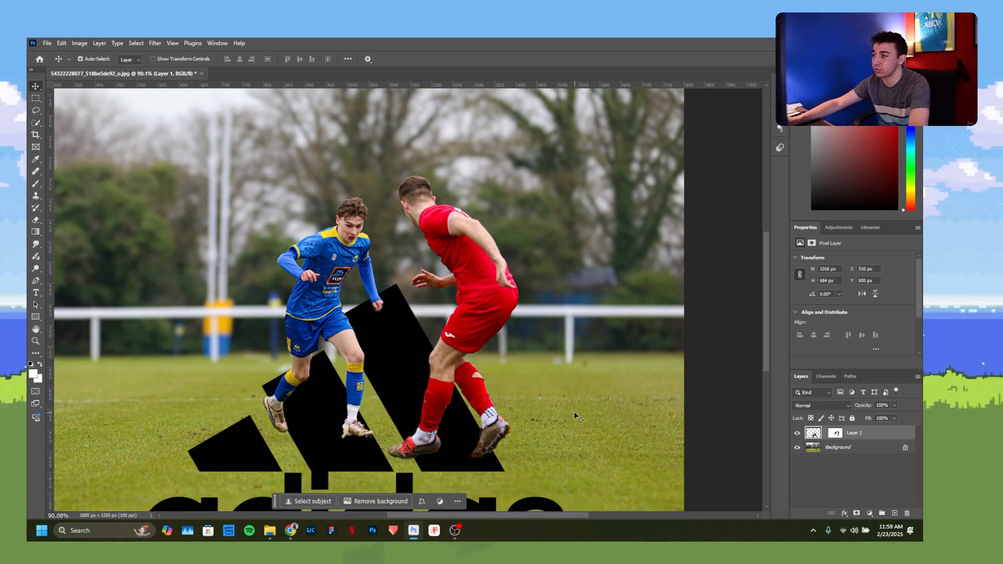
# Examine Layer 1's mask around the players' legs by switching between the mask-only view and the image.
pyautogui.scroll(3, 316, 452)
pyautogui.scroll(3, 315, 452)
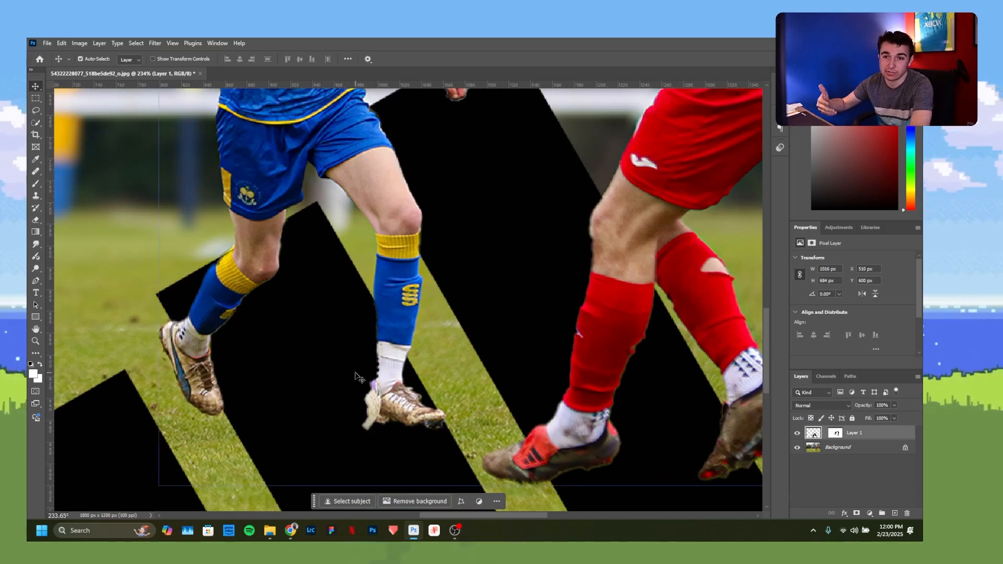
pyautogui.scroll(2, 355, 375)
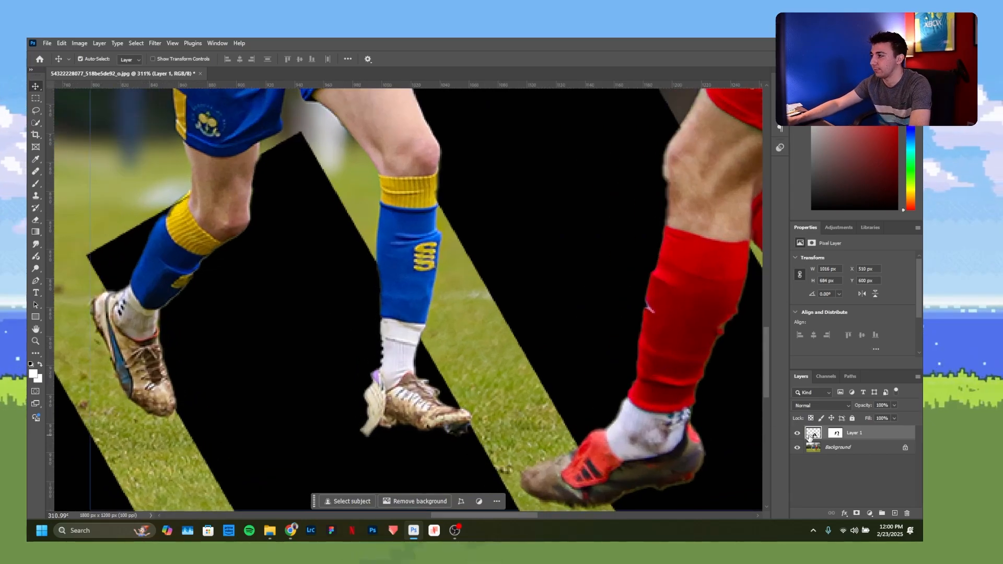
pyautogui.click(835, 435)
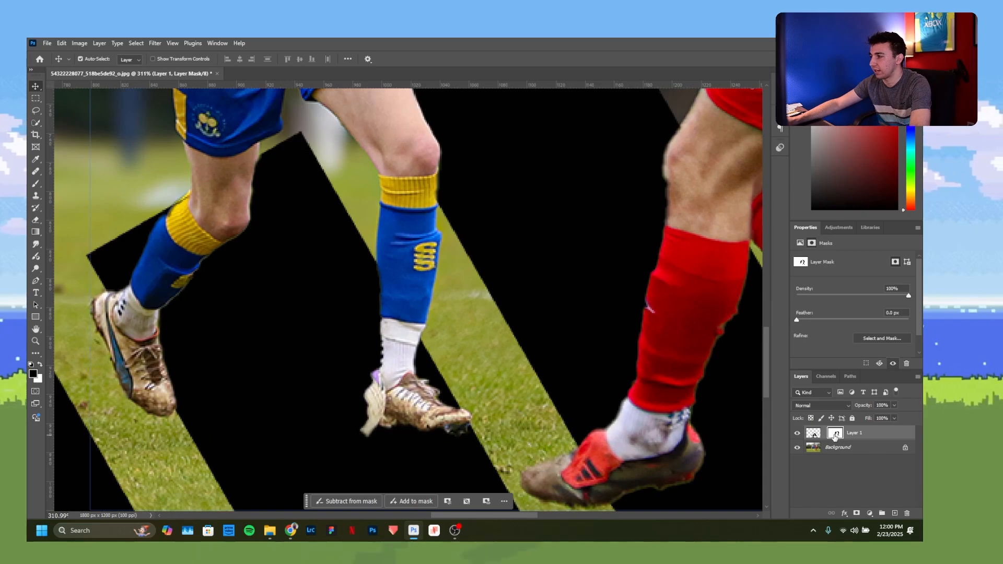
pyautogui.keyDown('alt'); pyautogui.click(835, 433); pyautogui.keyUp('alt')
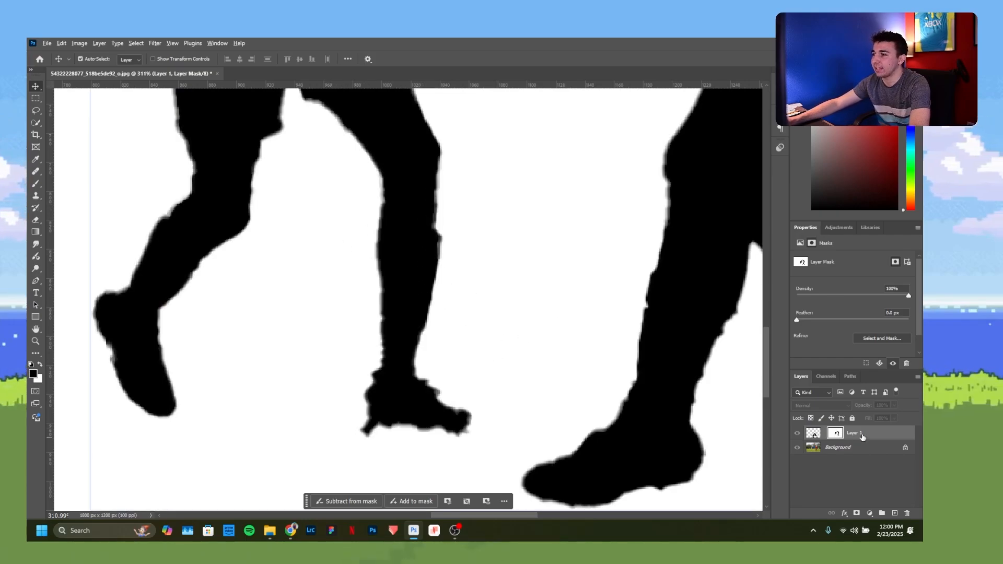
pyautogui.keyDown('alt'); pyautogui.click(834, 434); pyautogui.keyUp('alt')
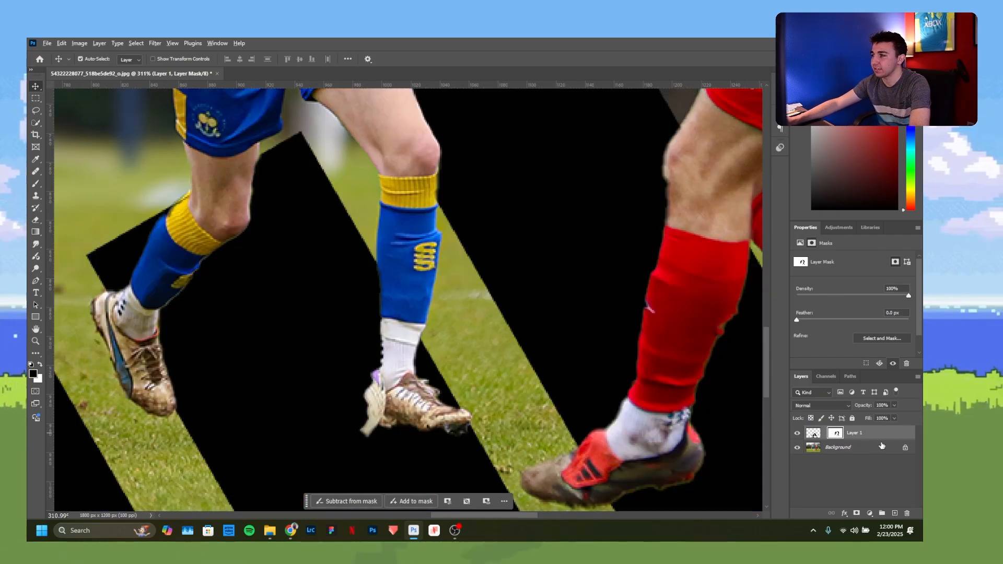
pyautogui.keyDown('alt'); pyautogui.click(834, 434); pyautogui.keyUp('alt')
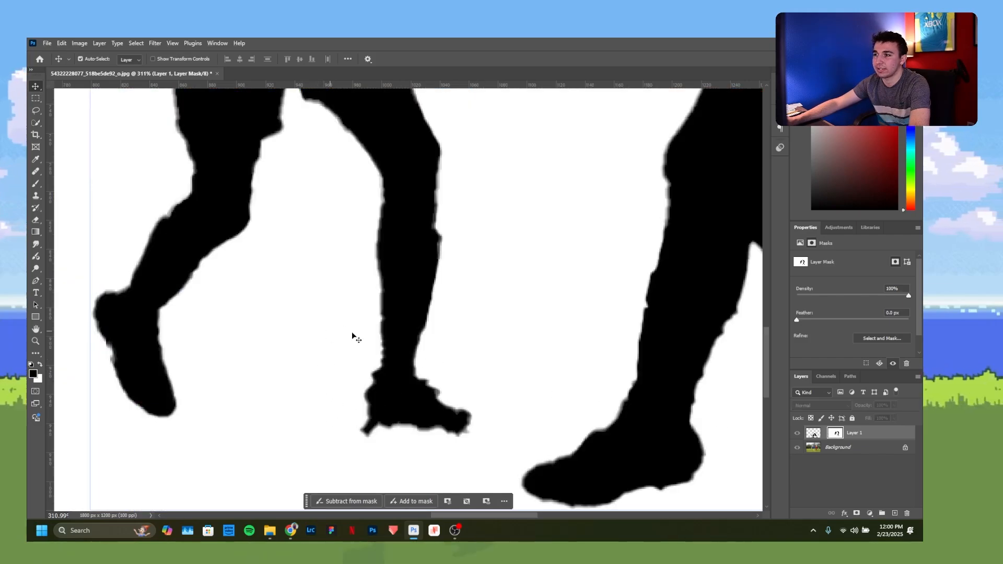
pyautogui.click(834, 438)
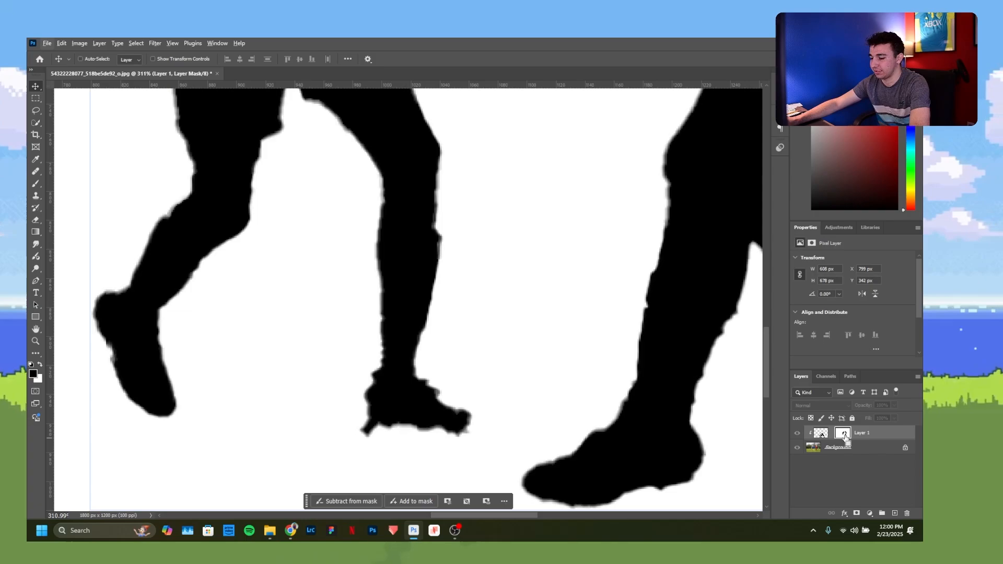
# Try painting black over the ball on Layer 1's mask with a soft brush, check the image, and undo the dab.
pyautogui.keyDown('alt'); pyautogui.click(836, 433); pyautogui.keyUp('alt')
pyautogui.click(836, 433)
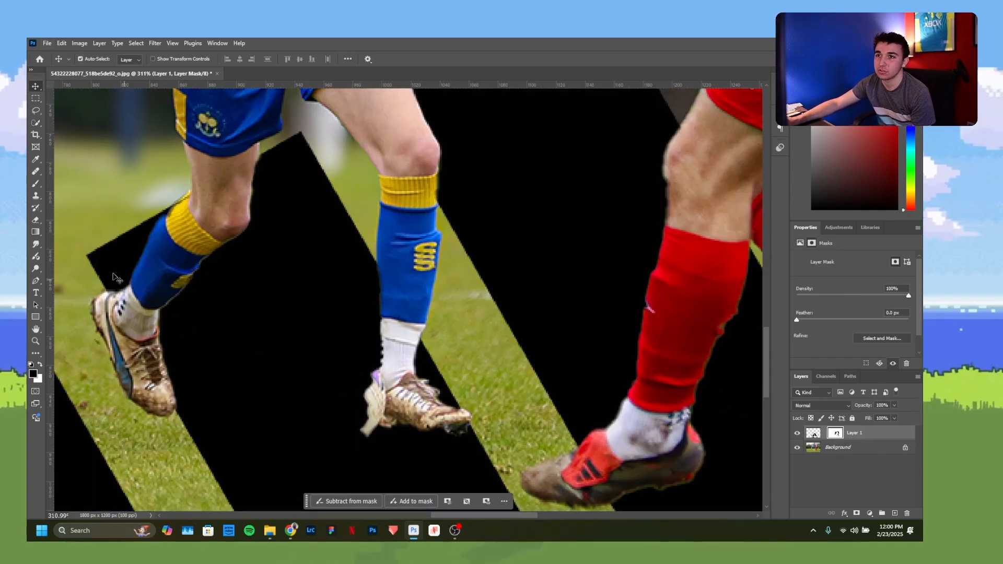
pyautogui.click(36, 184)
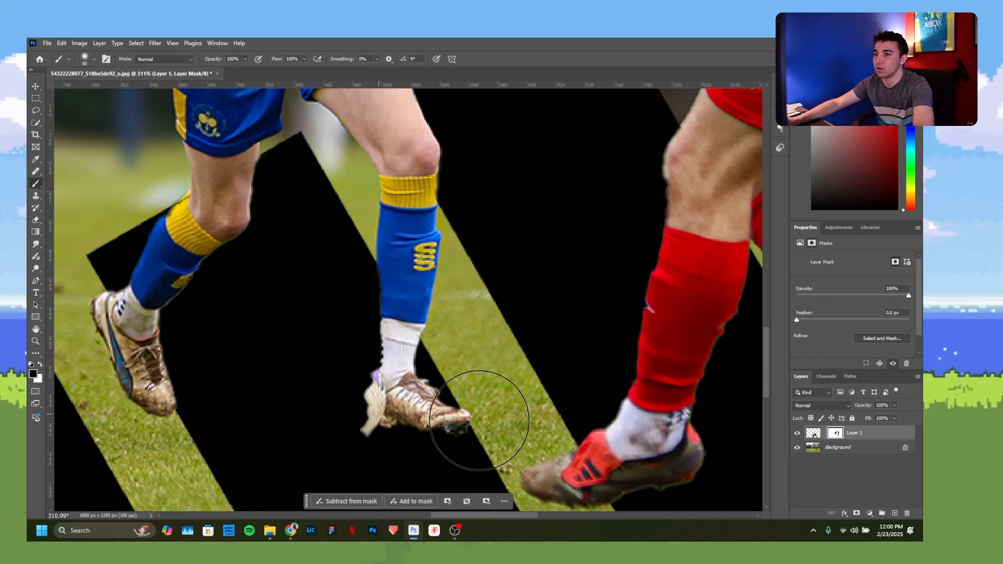
pyautogui.keyDown('alt'); pyautogui.click(834, 433); pyautogui.keyUp('alt')
pyautogui.click(333, 397)
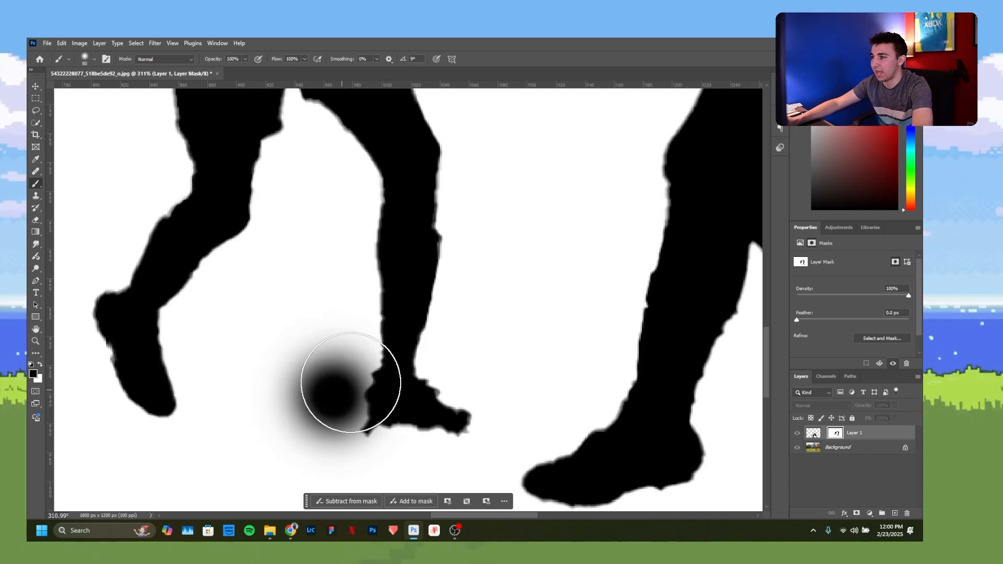
pyautogui.keyDown('alt'); pyautogui.click(836, 432); pyautogui.keyUp('alt')
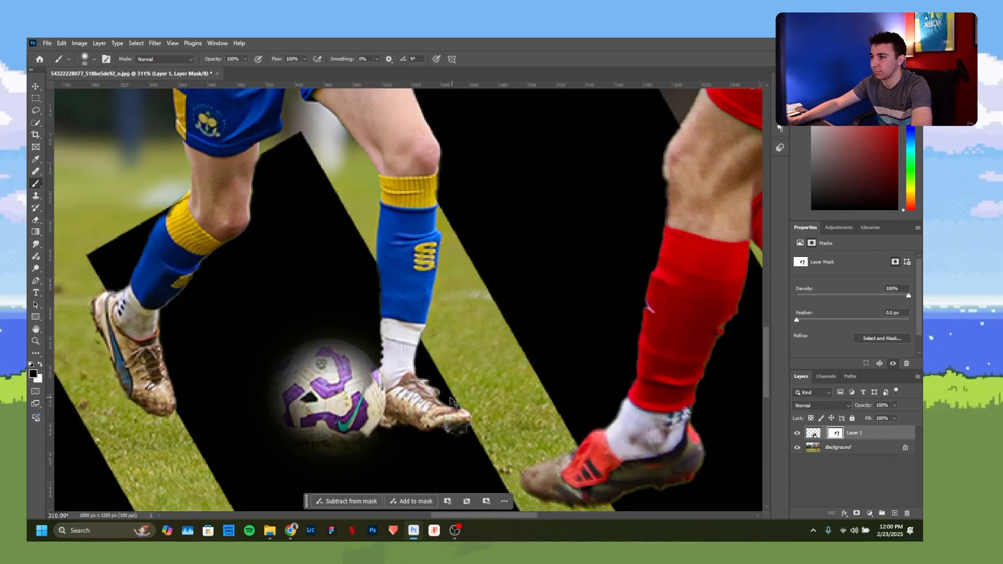
pyautogui.hotkey('ctrl', 'z')
# Set the brush to 80% hardness and paint black on Layer 1's mask over the ball to reveal it, undoing the extra stroke.
pyautogui.rightClick(427, 375)
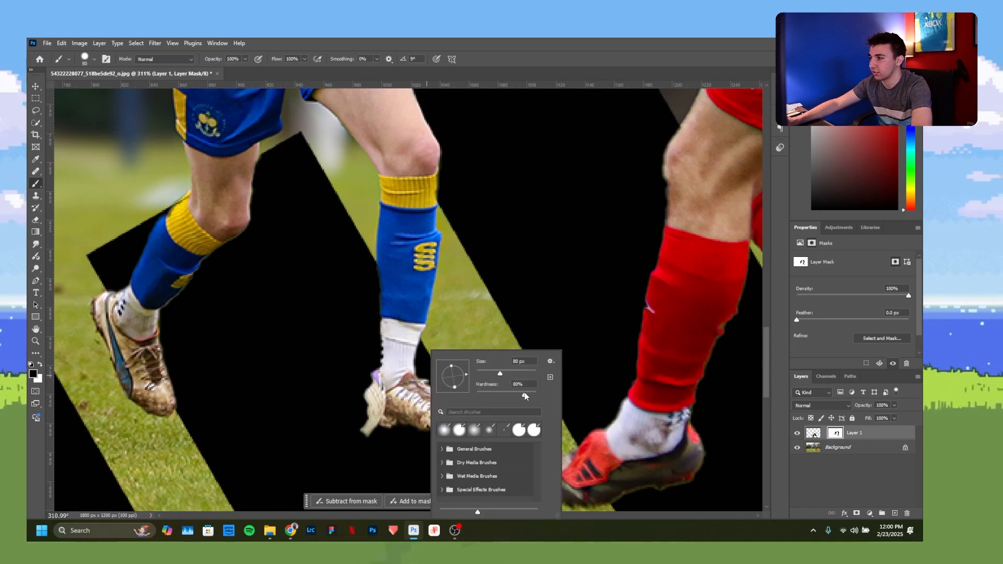
pyautogui.click(524, 393)
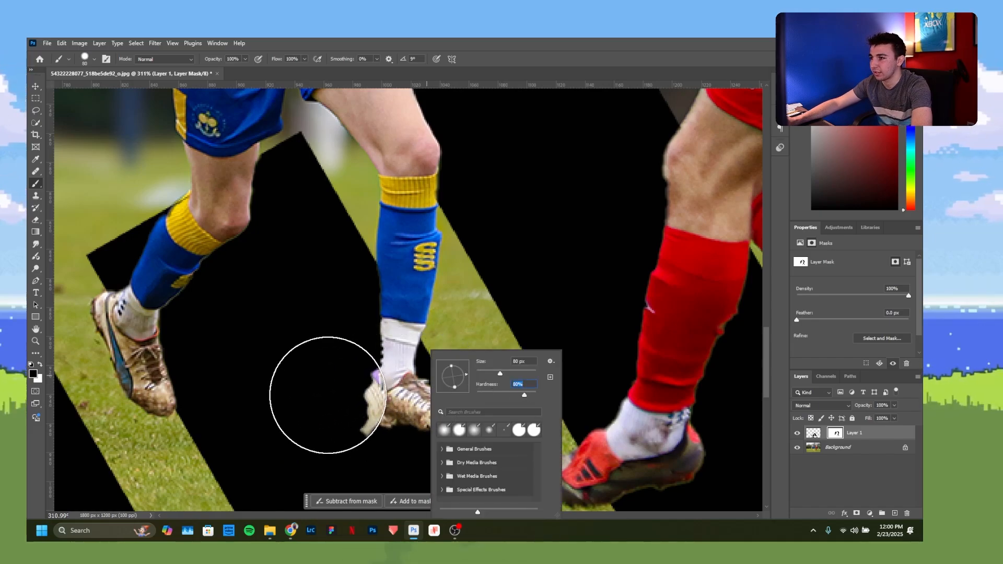
pyautogui.click(328, 396)
pyautogui.scroll(-1, 506, 304)
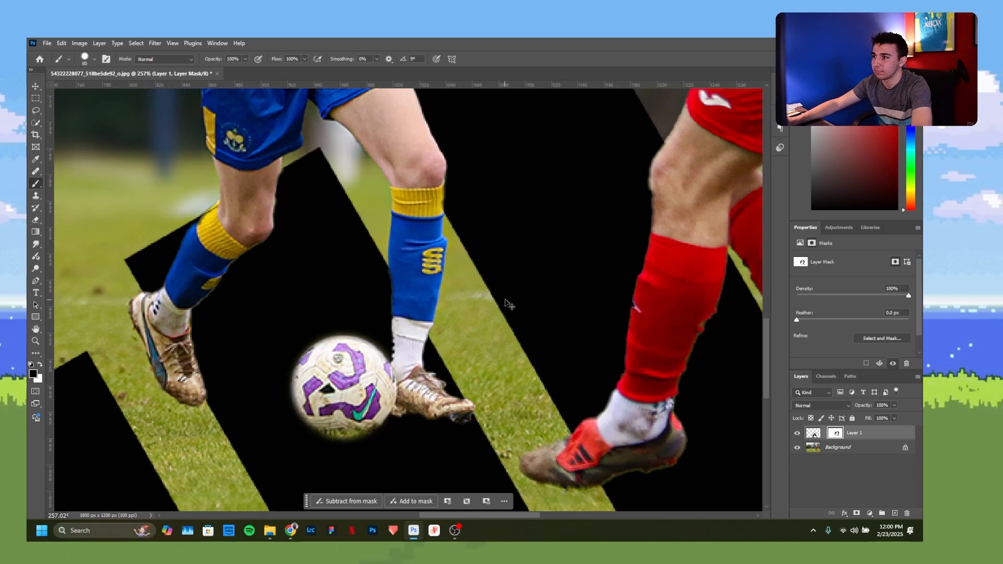
pyautogui.scroll(-3, 507, 304)
pyautogui.scroll(5, 391, 334)
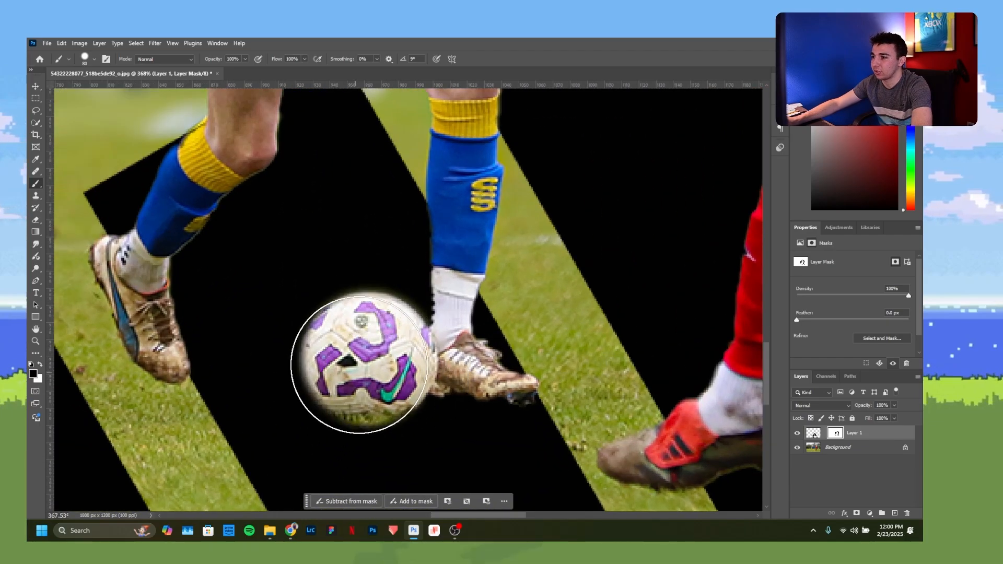
pyautogui.moveTo(359, 364)
pyautogui.mouseDown()
pyautogui.moveTo(353, 345)
pyautogui.moveTo(315, 347)
pyautogui.moveTo(342, 331)
pyautogui.mouseUp()
pyautogui.hotkey('ctrl', 'z')
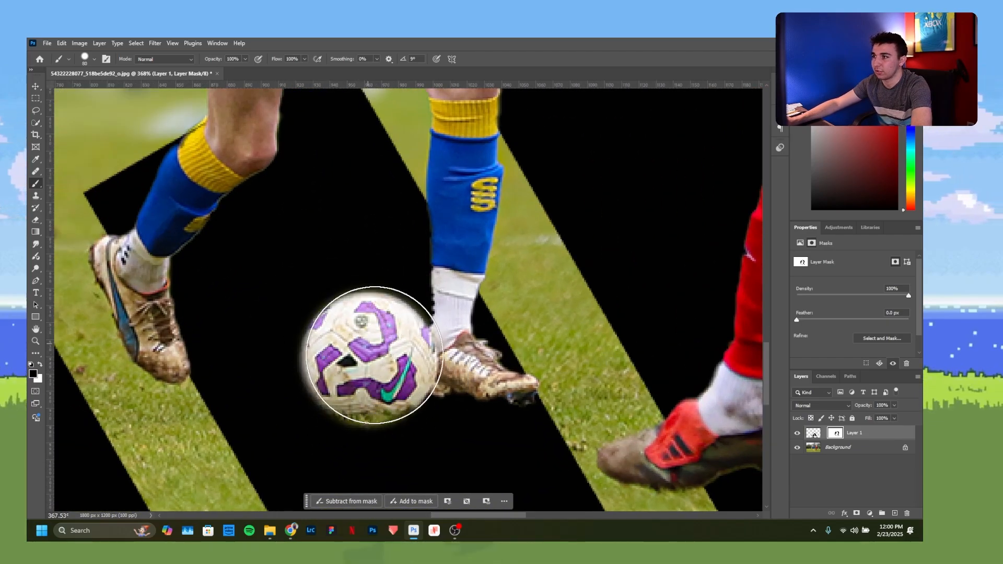
# Move only the logo on Layer 1 up behind the players' upper bodies, to about X 585 px, Y 132 px.
pyautogui.scroll(-5, 405, 301)
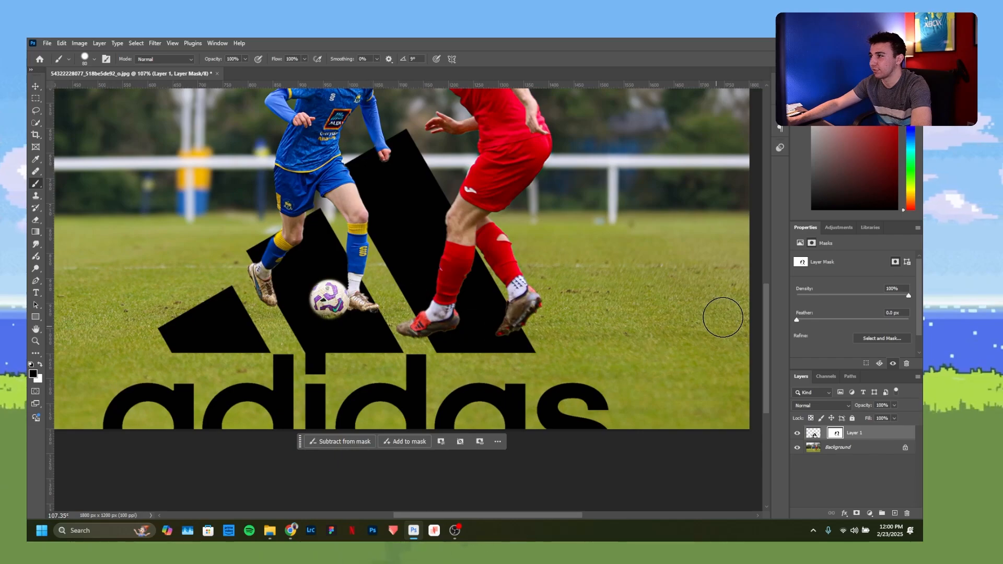
pyautogui.scroll(-2, 763, 280)
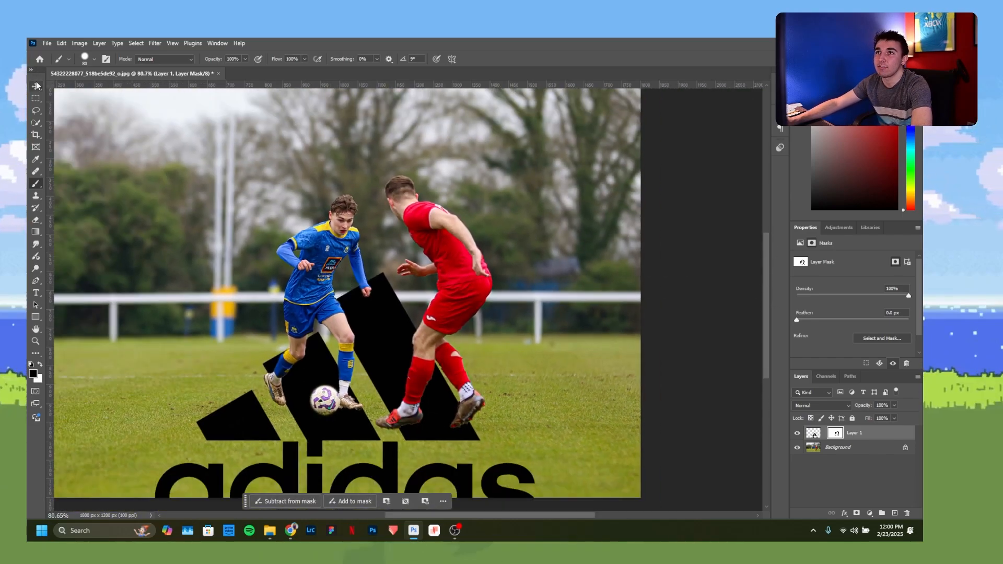
pyautogui.click(36, 85)
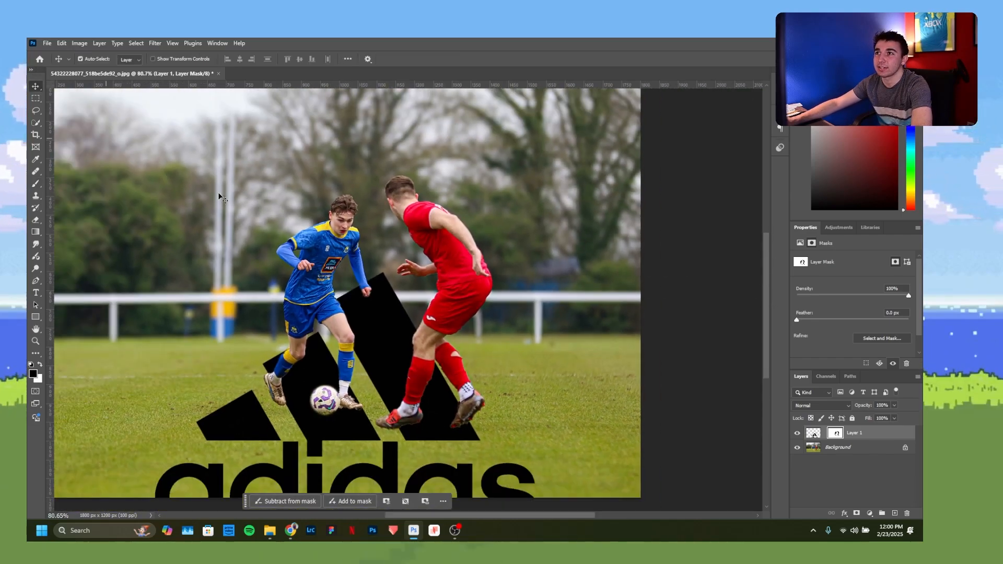
pyautogui.click(814, 433)
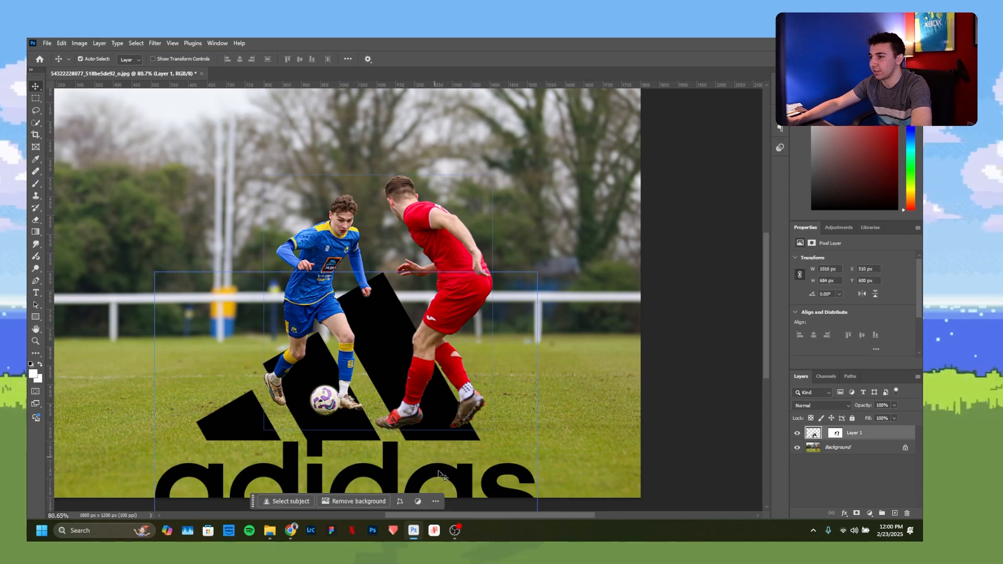
pyautogui.moveTo(439, 474); pyautogui.dragTo(491, 307)
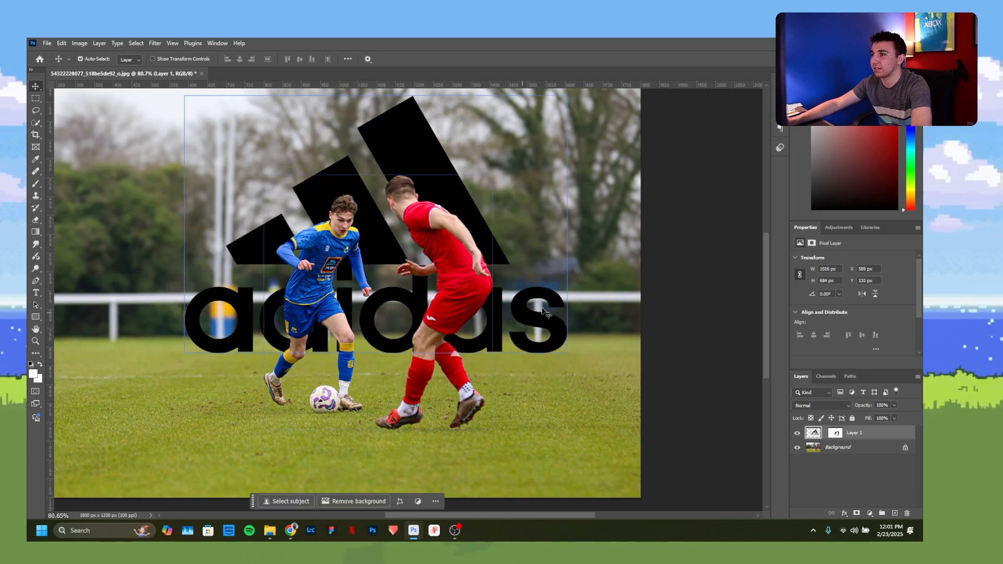
# On a new layer above Layer 1, paint a straight black horizontal stroke about 1015 px long across the players' feet, using a 44 px brush.
pyautogui.click(843, 477)
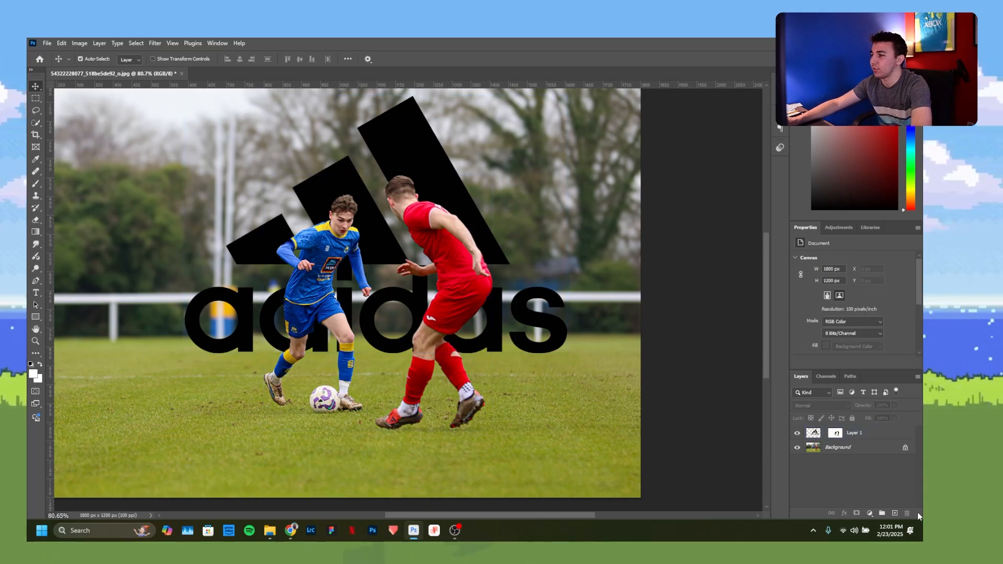
pyautogui.click(894, 513)
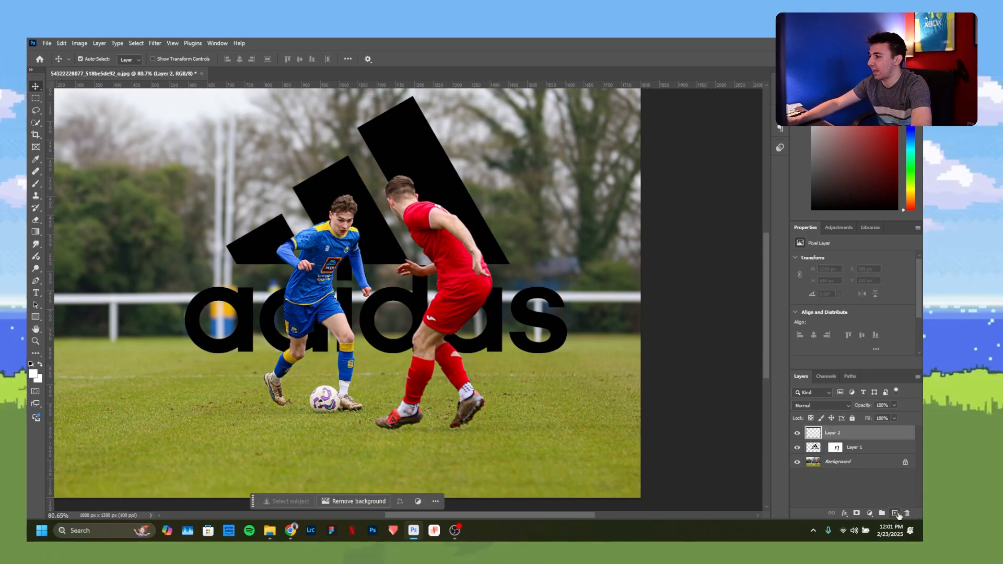
pyautogui.click(36, 184)
pyautogui.click(31, 365)
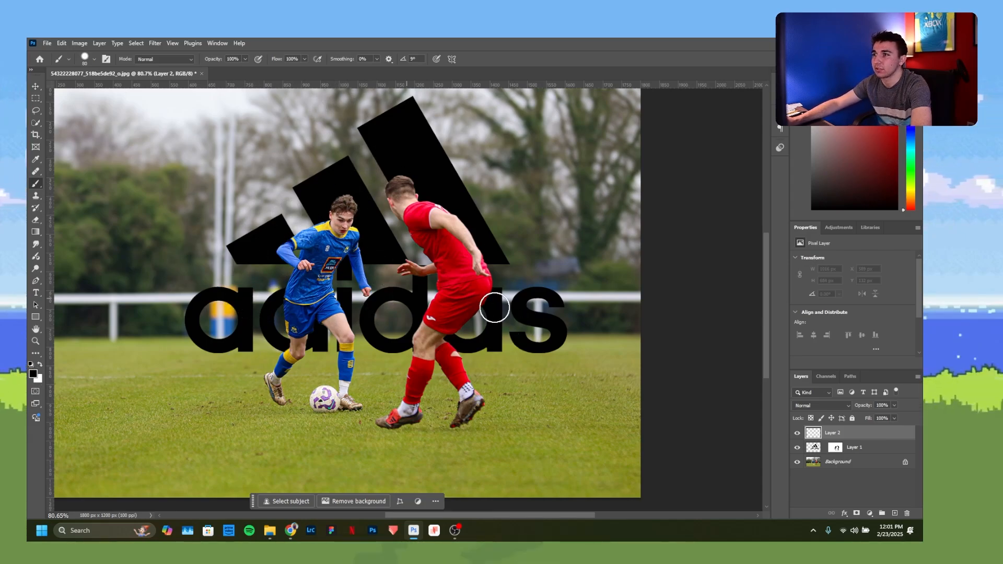
pyautogui.rightClick(434, 401)
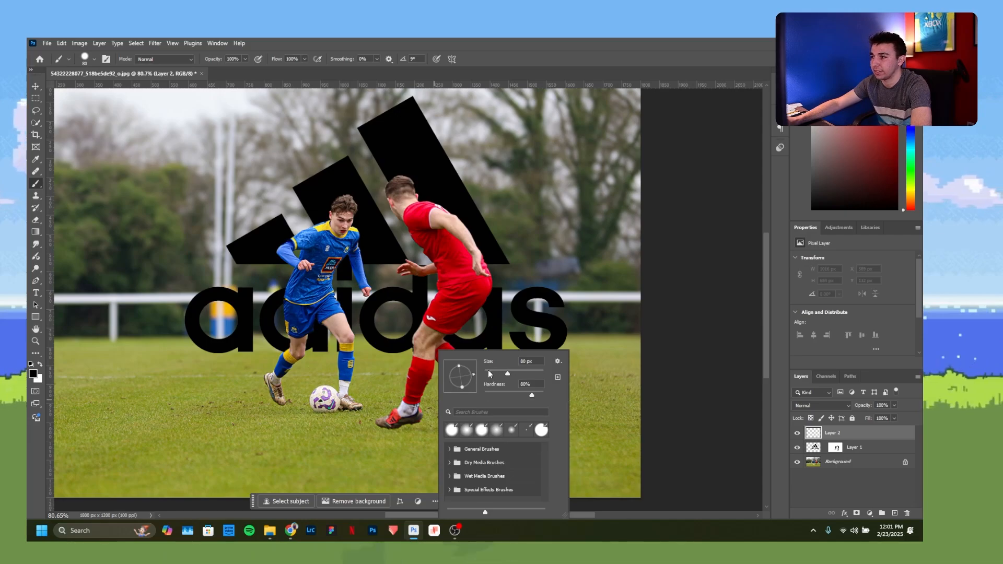
pyautogui.moveTo(488, 369); pyautogui.dragTo(497, 373)
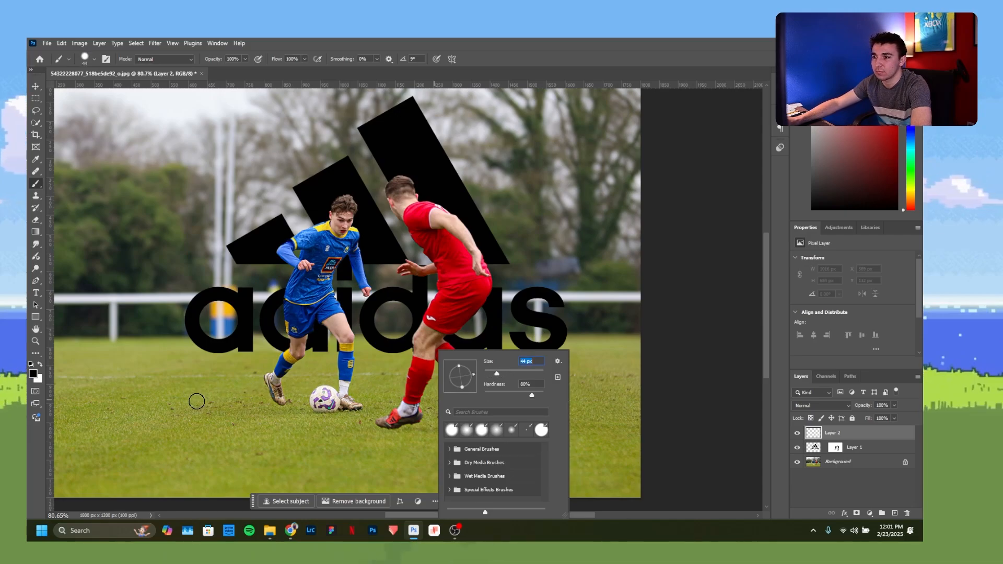
pyautogui.moveTo(193, 397)
pyautogui.mouseDown()
pyautogui.moveTo(294, 403)
pyautogui.moveTo(567, 397)
pyautogui.mouseUp()
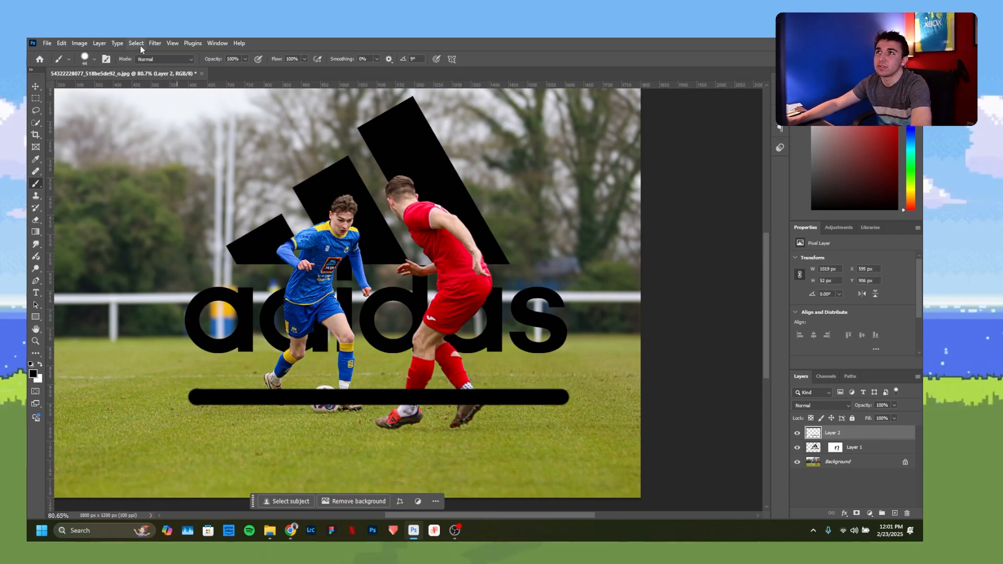
# Apply a 52.4 px Gaussian Blur to the black stroke on Layer 2, and copy Layer 1's mask onto Layer 2.
pyautogui.click(155, 43)
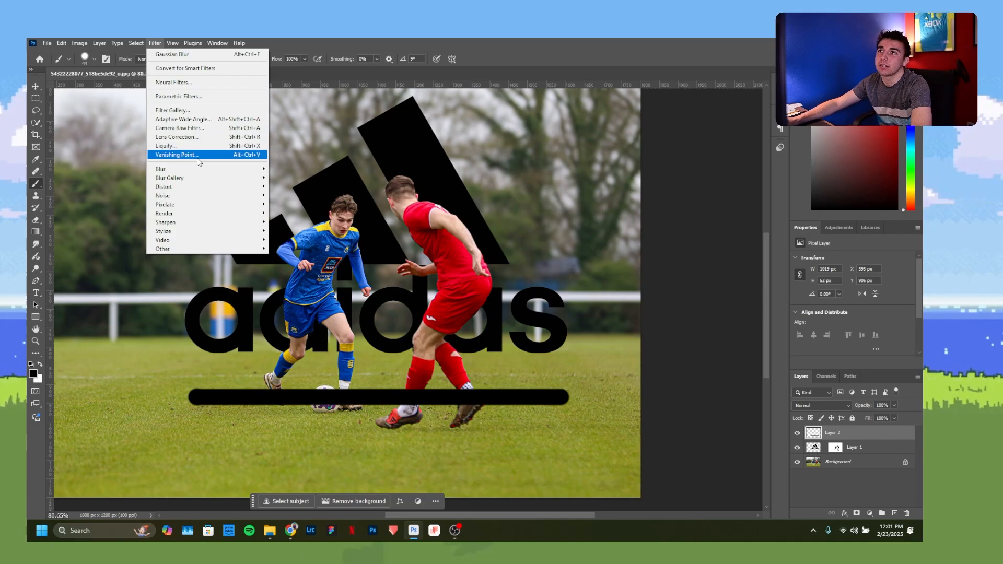
pyautogui.moveTo(203, 169)
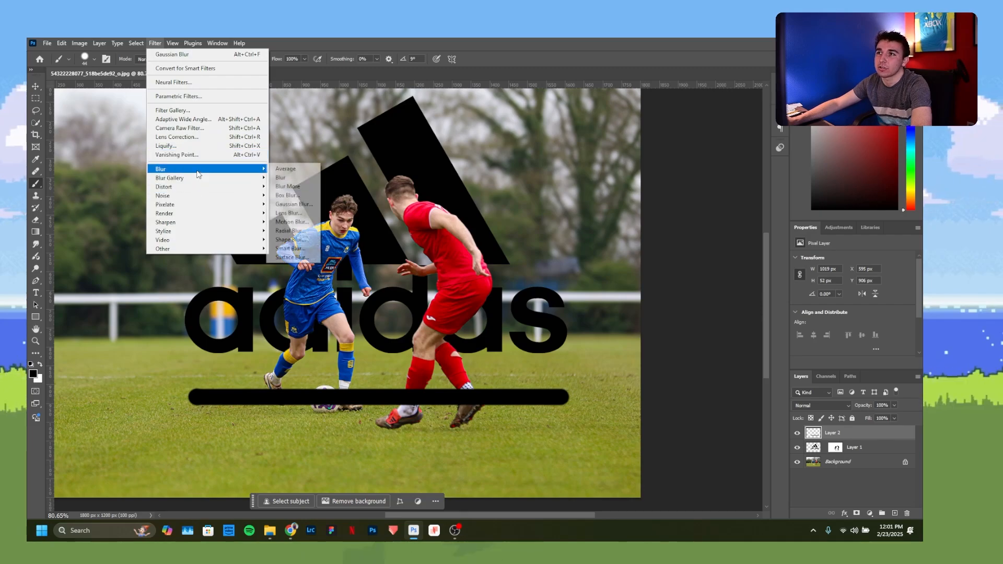
pyautogui.click(291, 204)
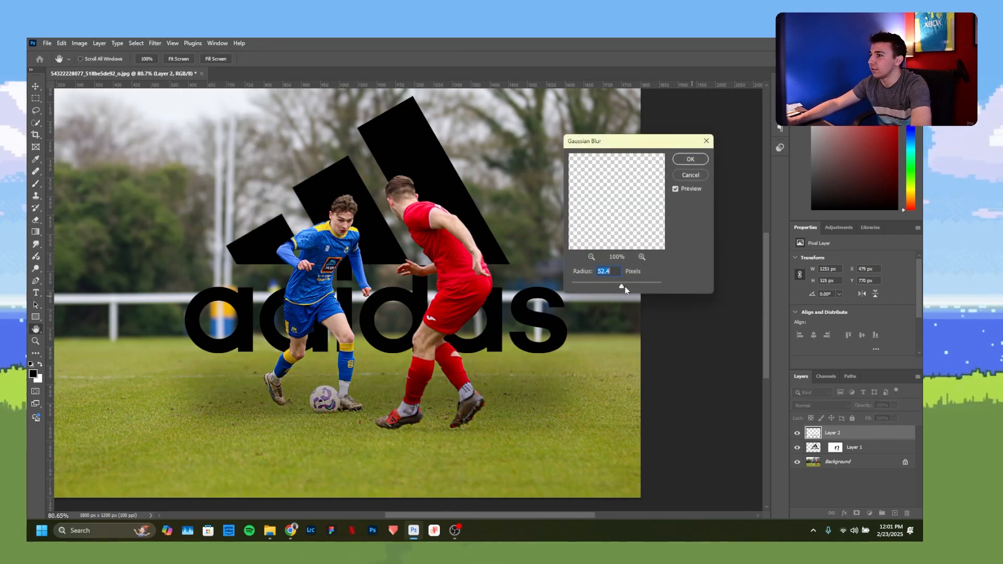
pyautogui.click(688, 160)
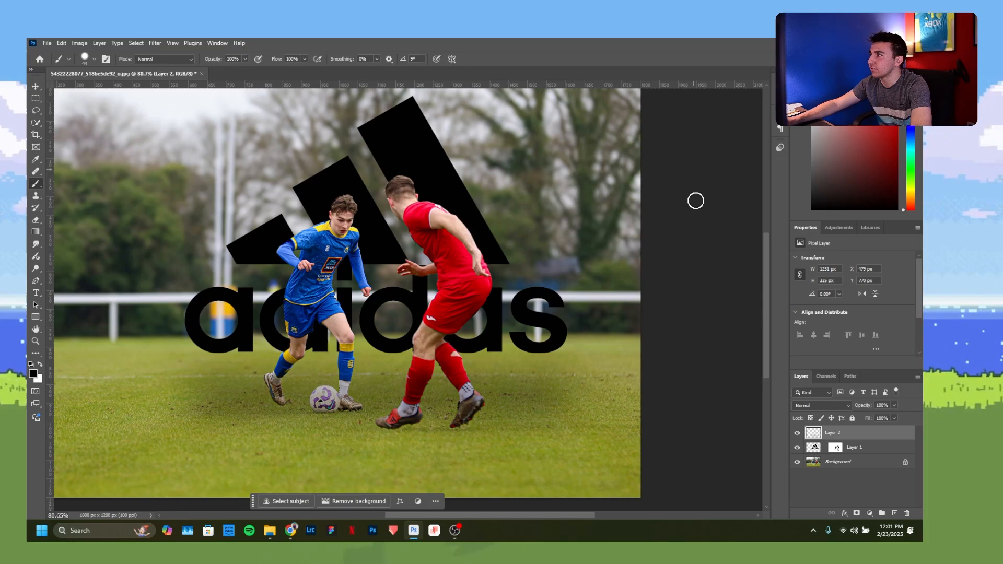
pyautogui.click(835, 448)
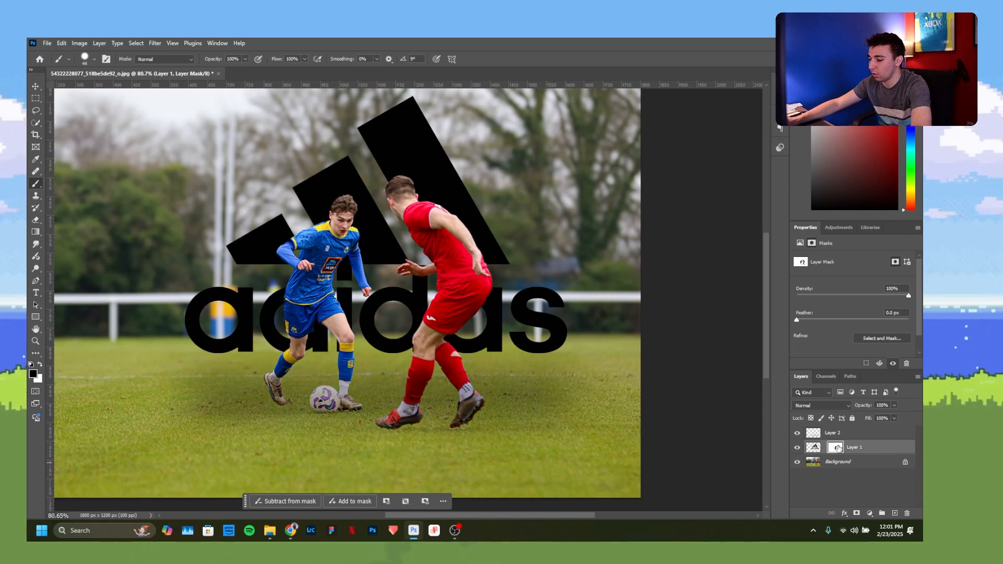
pyautogui.moveTo(837, 448); pyautogui.dragTo(835, 433)
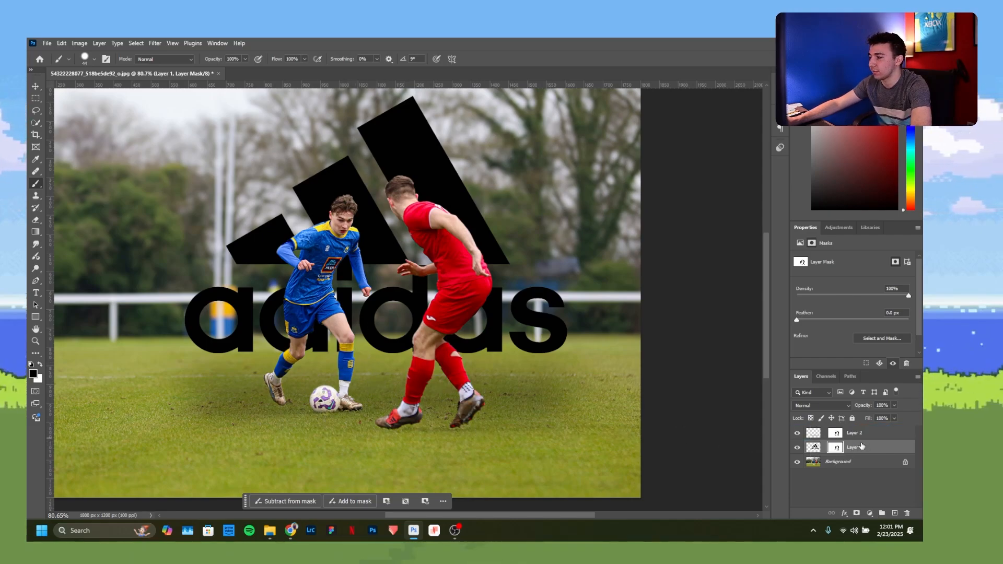
# Free-transform the blurred stroke on Layer 2 into a thin ground shadow about 1137 by 23 px, at about X 529 px, Y 889 px.
pyautogui.click(815, 434)
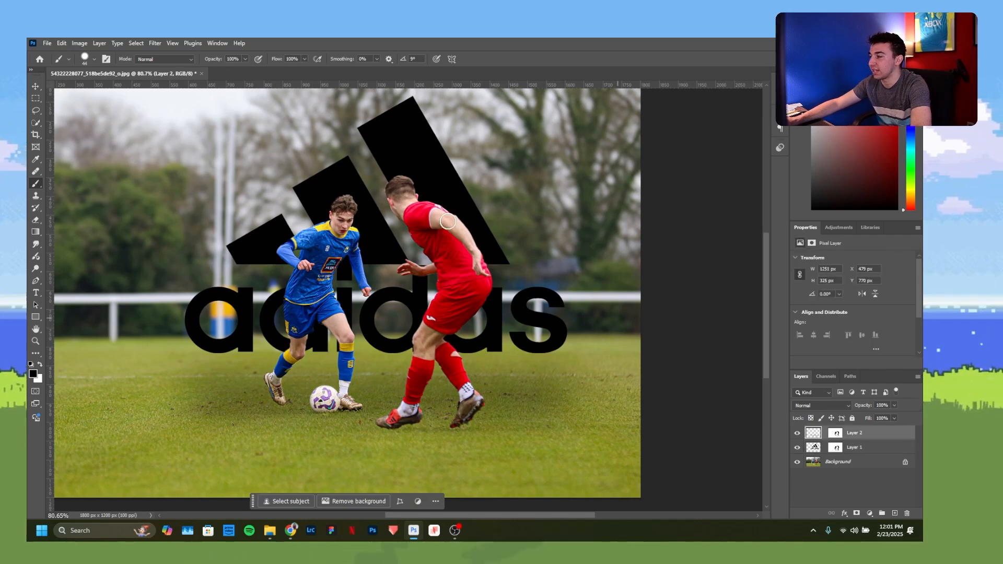
pyautogui.hotkey('ctrl', 't')
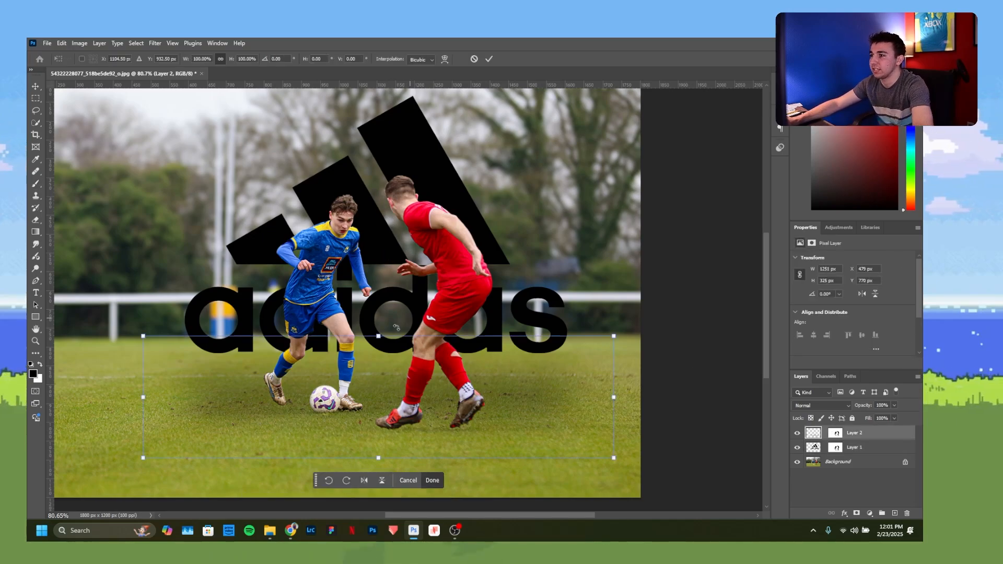
pyautogui.moveTo(381, 335); pyautogui.dragTo(410, 401)
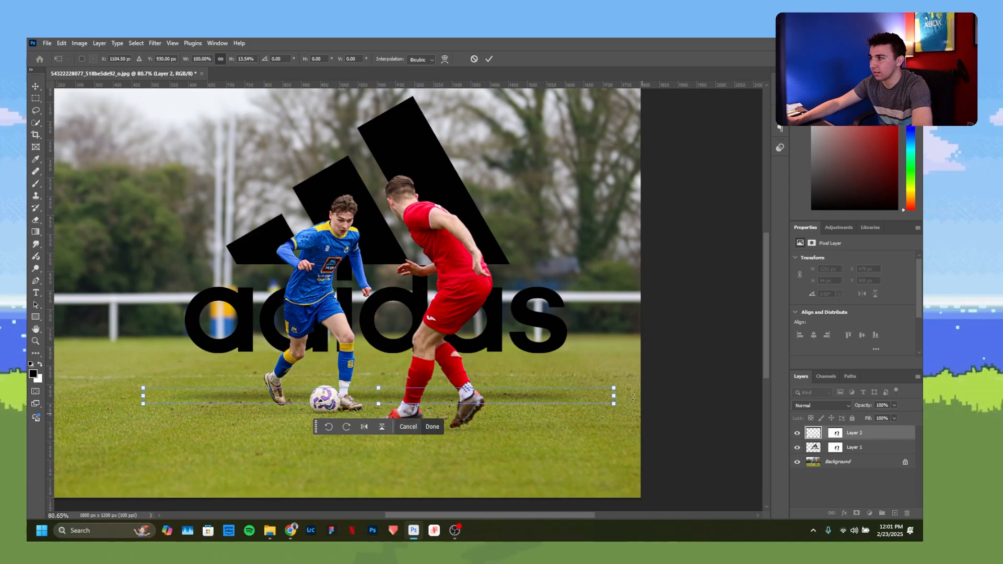
pyautogui.moveTo(614, 397)
pyautogui.mouseDown()
pyautogui.moveTo(528, 387)
pyautogui.moveTo(602, 388)
pyautogui.mouseUp()
pyautogui.moveTo(568, 386); pyautogui.dragTo(555, 387)
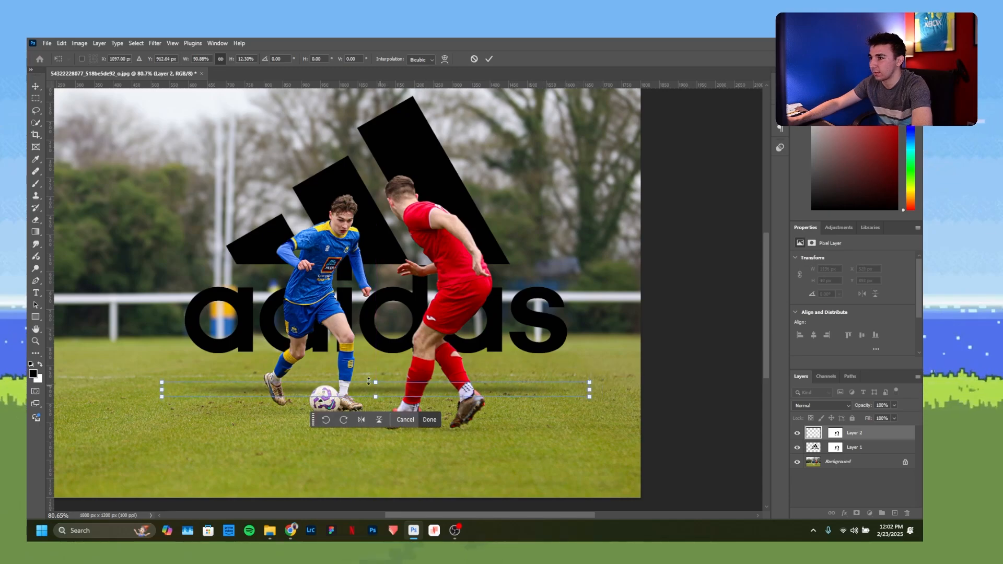
pyautogui.moveTo(368, 382); pyautogui.dragTo(413, 386)
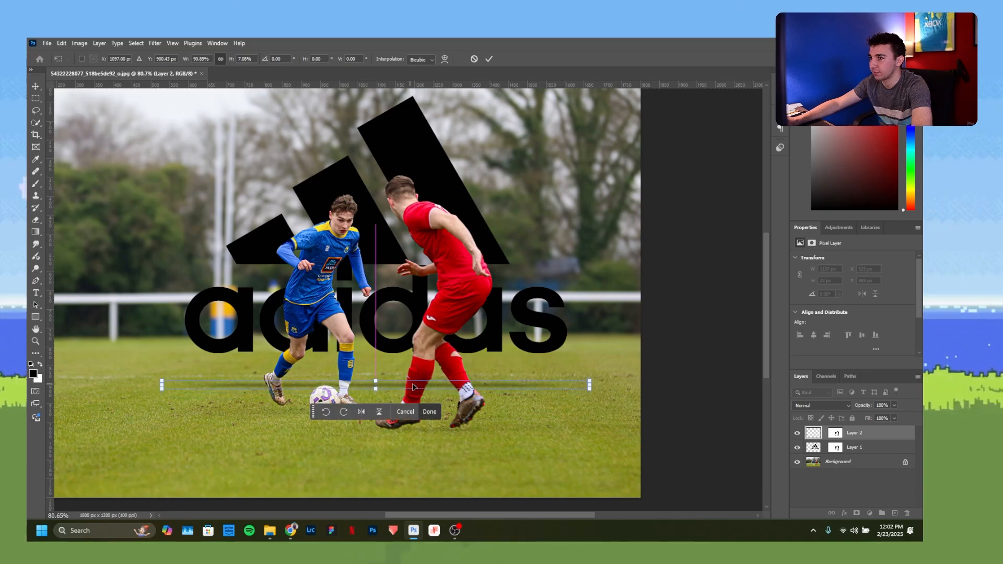
pyautogui.press('Return')
pyautogui.press('b')
pyautogui.hotkey('ctrl', '-')
pyautogui.hotkey('ctrl', '-')
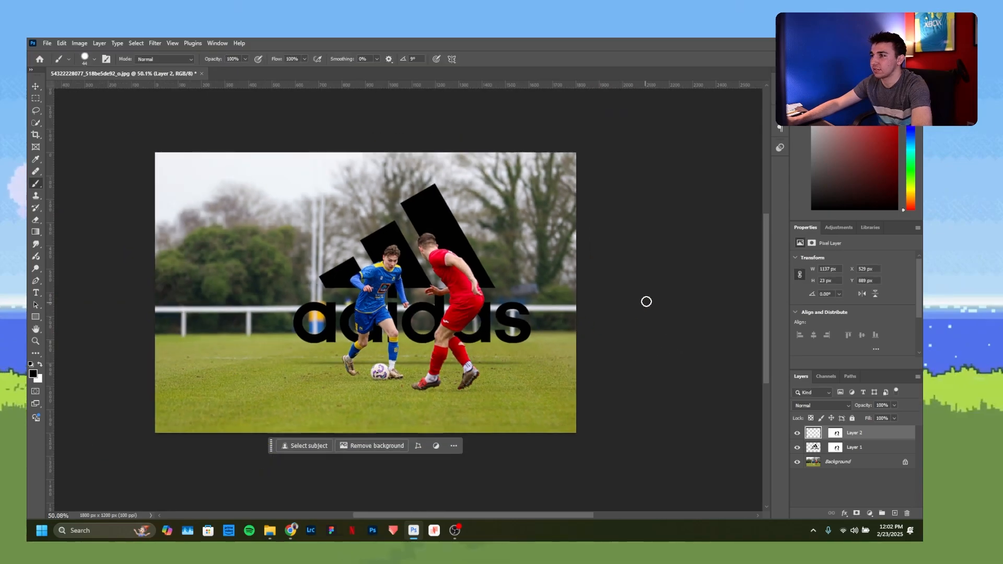
pyautogui.hotkey('ctrl', '+')
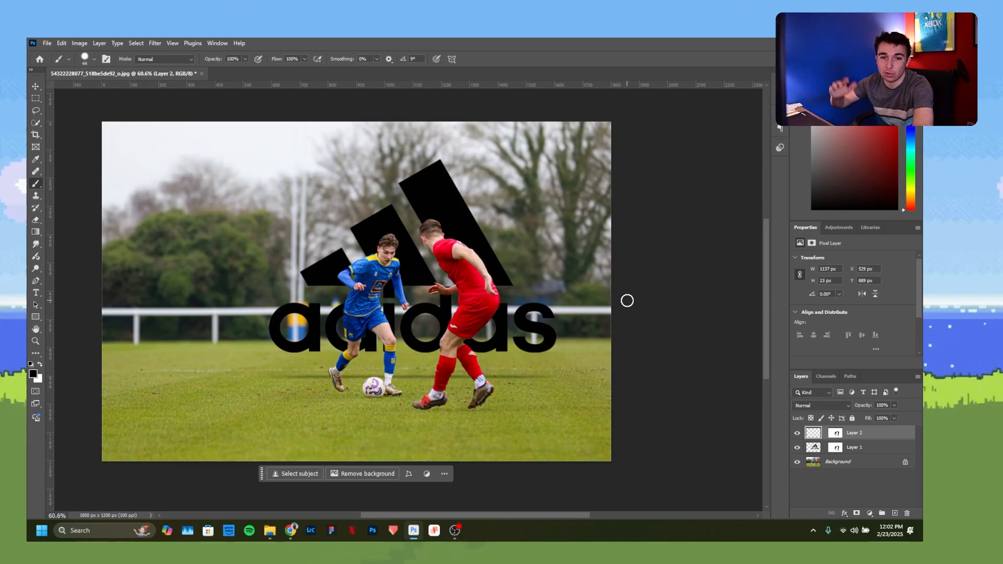